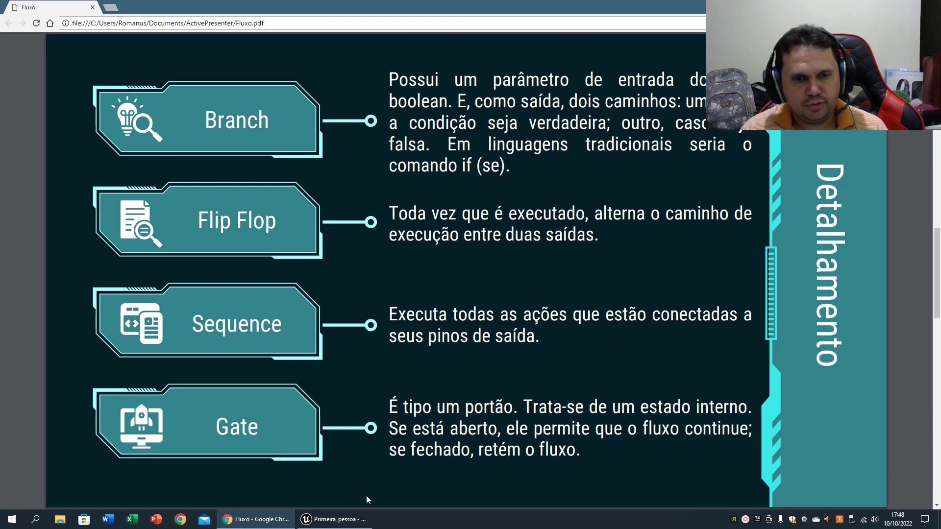
- Switch to the Unreal Editor and briefly play-test the Minimal_Default level, then stop it
{"action": "left_click", "coordinate": [334, 519]}
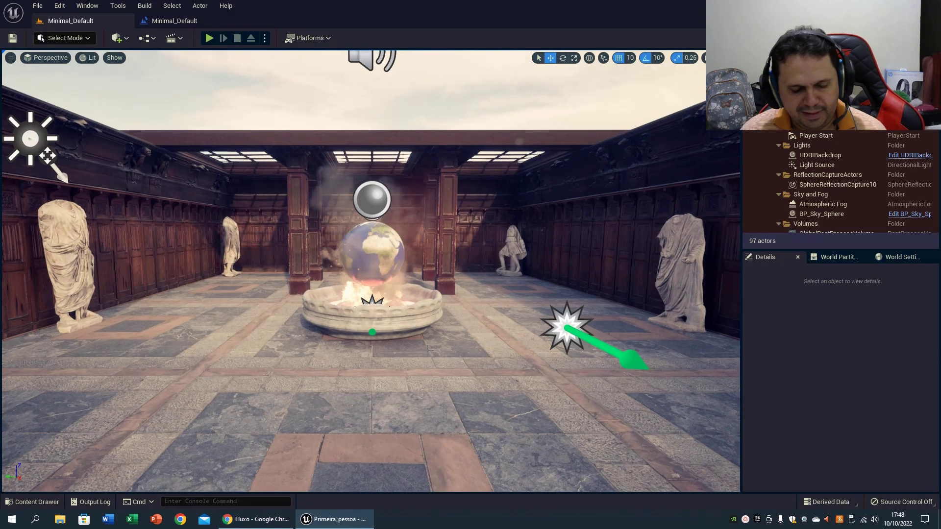
{"action": "right_click_drag", "start_coordinate": [429, 350], "coordinate": [428, 355]}
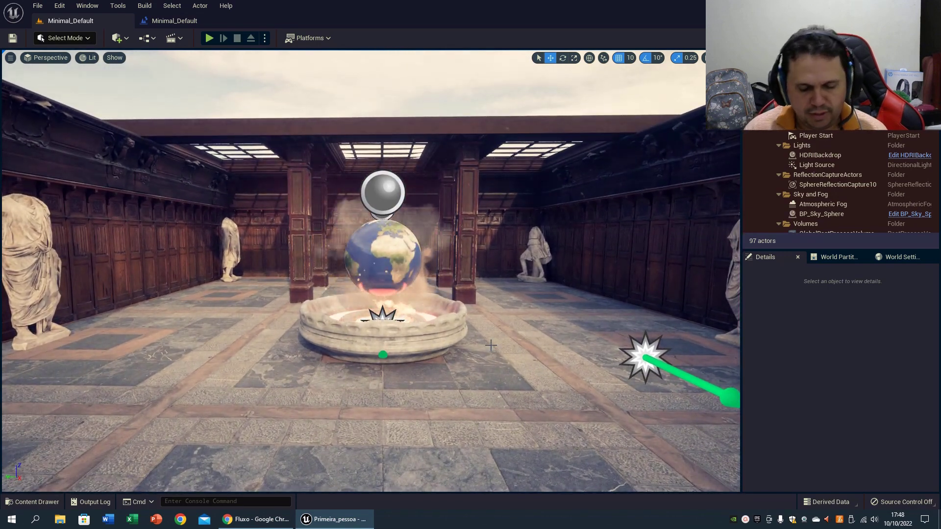
{"action": "key", "text": "alt+p"}
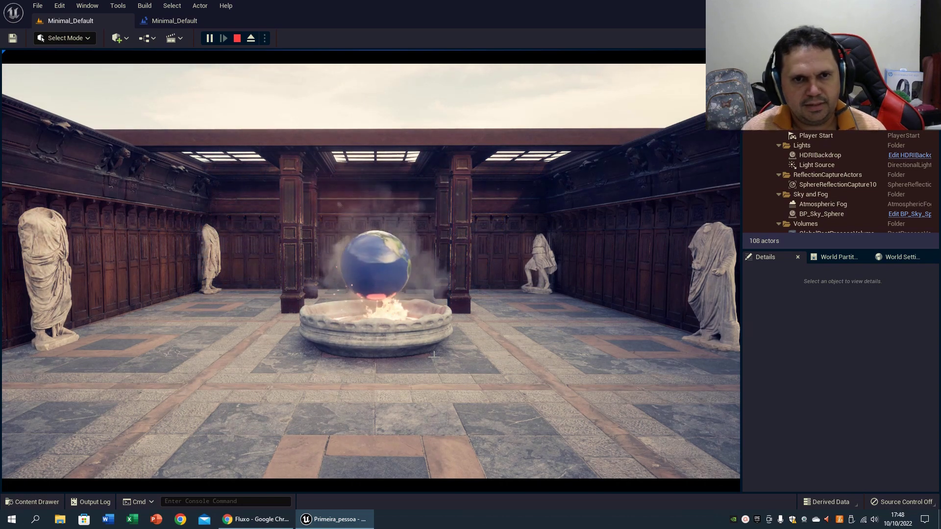
{"action": "key", "text": "Escape"}
- Move the viewport camera around the hall to view the globe above the fountain
{"action": "scroll", "coordinate": [404, 353], "scroll_direction": "up", "scroll_amount": 2}
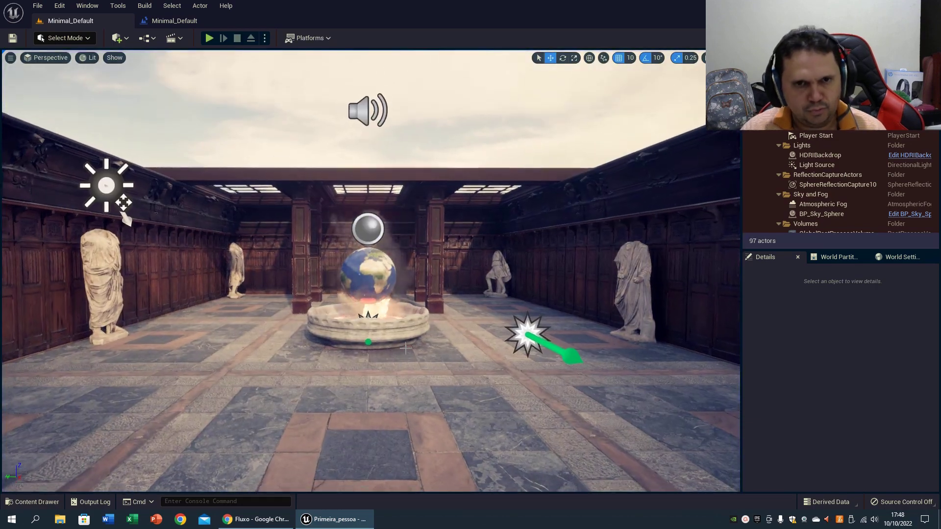
{"action": "scroll", "coordinate": [403, 351], "scroll_direction": "up", "scroll_amount": 2}
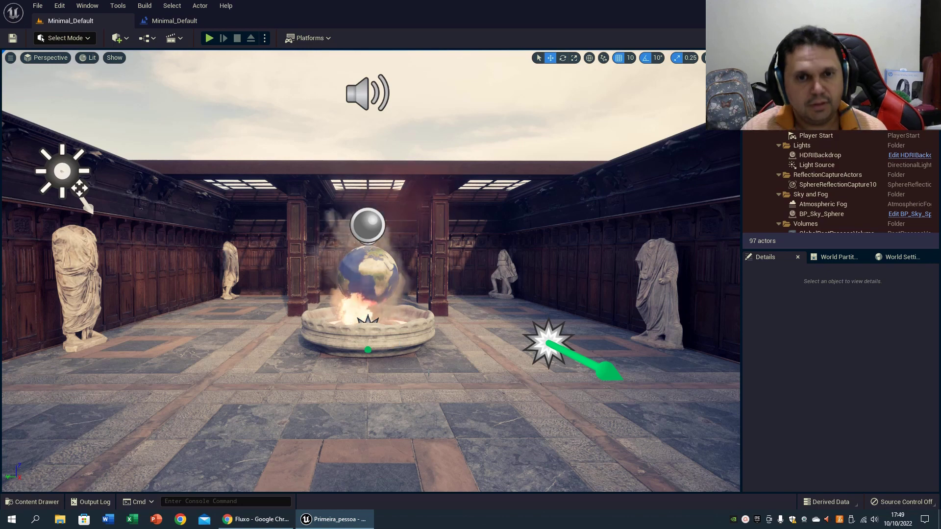
{"action": "middle_click_drag", "start_coordinate": [486, 339], "coordinate": [495, 344]}
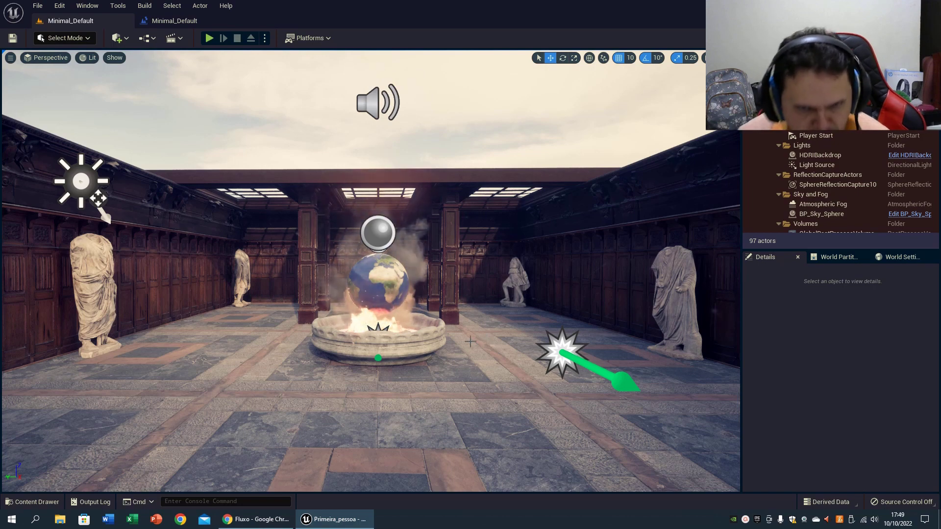
{"action": "mouse_move", "coordinate": [440, 344]}
{"action": "left_mouse_down"}
{"action": "mouse_move", "coordinate": [404, 348]}
{"action": "mouse_move", "coordinate": [438, 346]}
{"action": "left_mouse_up"}
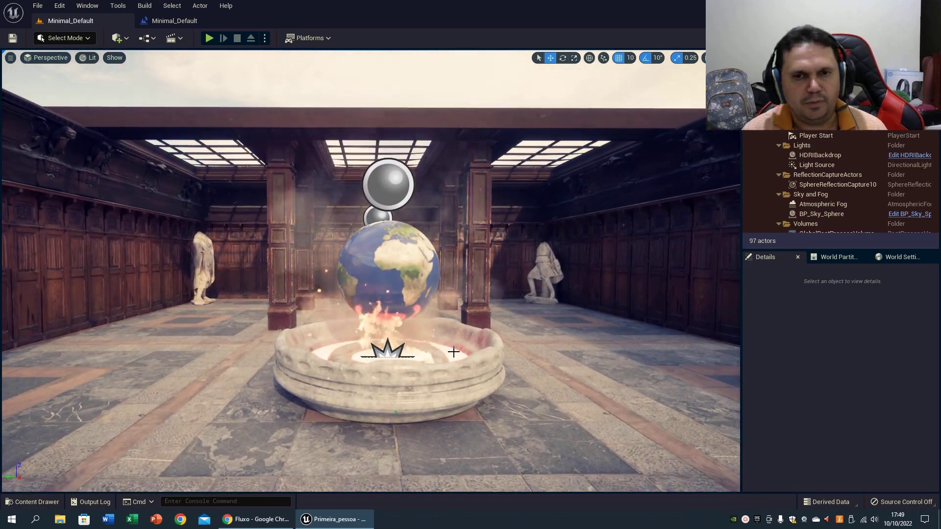
{"action": "left_click_drag", "start_coordinate": [472, 356], "coordinate": [473, 353]}
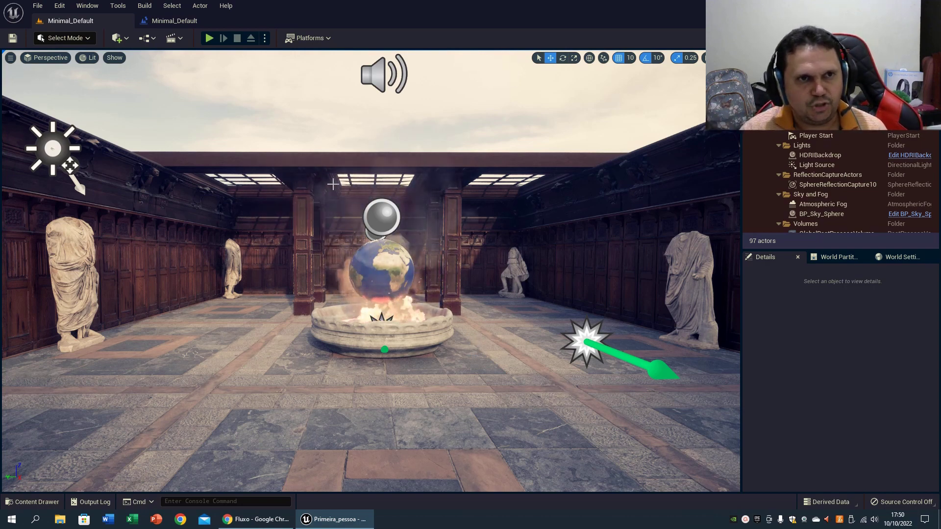
- Open the Minimal_Default Level Blueprint's Event Graph and reposition the view and Sobe_desce node
{"action": "left_click", "coordinate": [175, 20]}
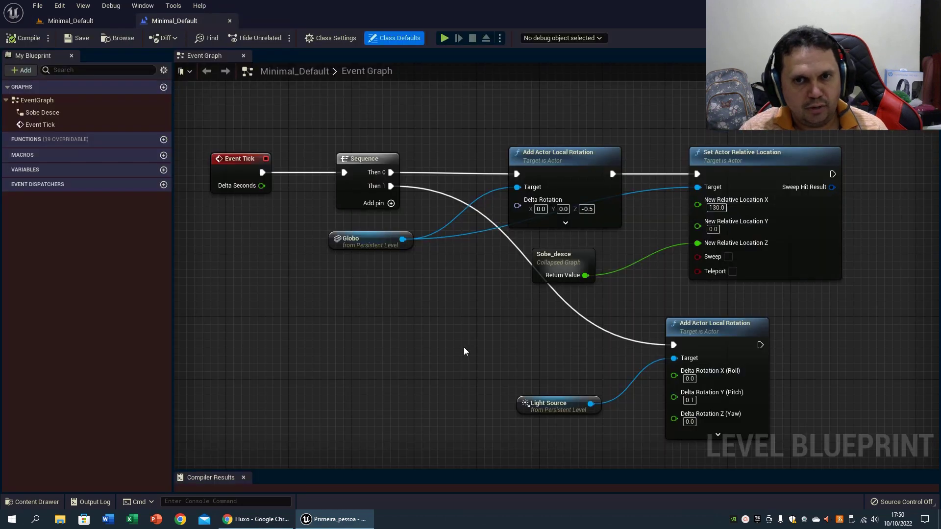
{"action": "right_click_drag", "start_coordinate": [449, 333], "coordinate": [442, 347]}
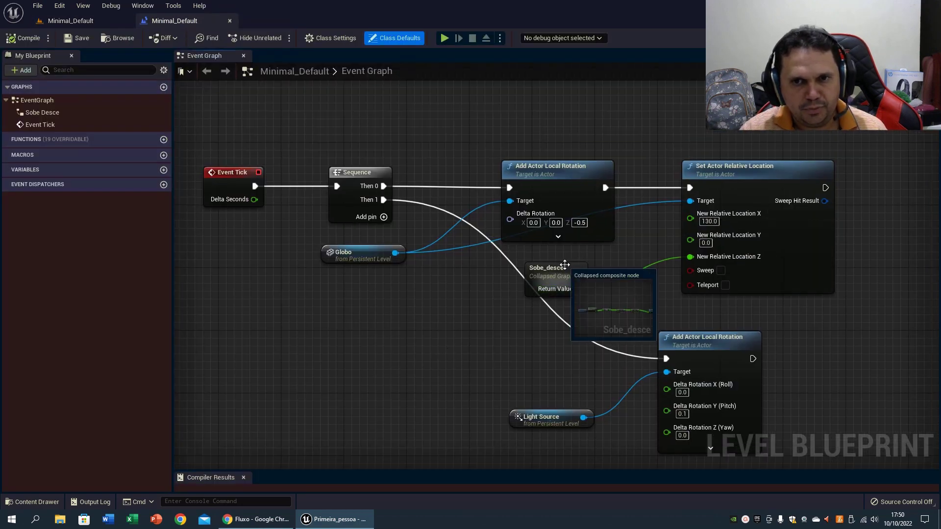
{"action": "left_click_drag", "start_coordinate": [560, 267], "coordinate": [568, 257]}
{"action": "right_click_drag", "start_coordinate": [376, 363], "coordinate": [423, 346]}
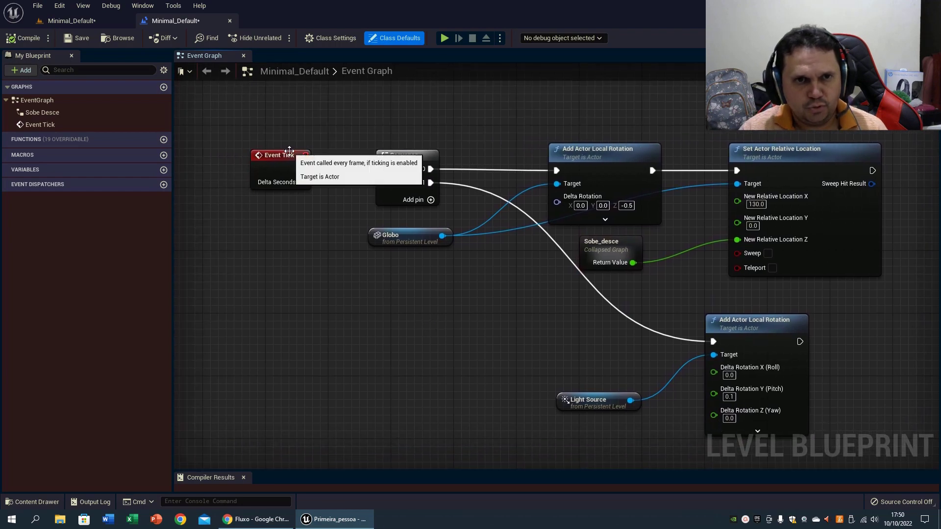
- Select Event Tick, Sequence, both Add Actor Local Rotation nodes, Set Actor Relative Location and Sobe_desce in turn
{"action": "left_click", "coordinate": [282, 155]}
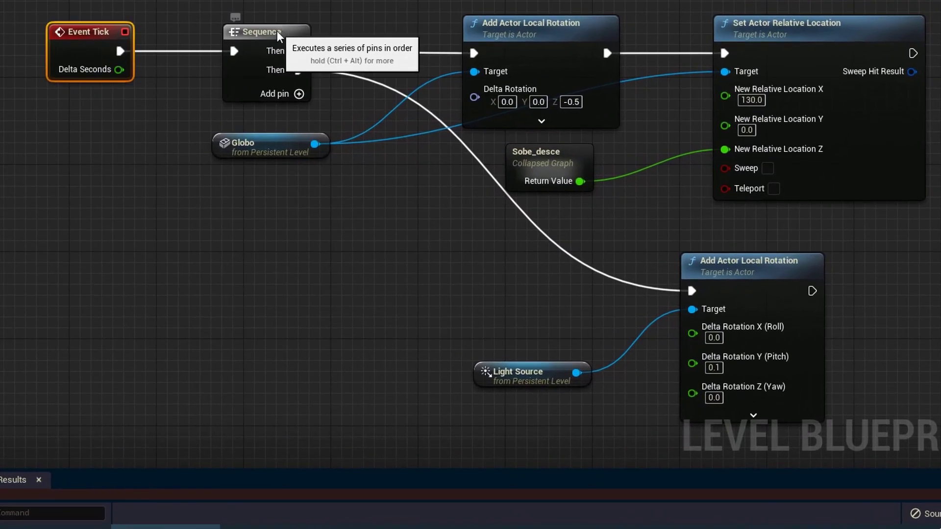
{"action": "left_click", "coordinate": [285, 33]}
{"action": "left_click", "coordinate": [555, 25]}
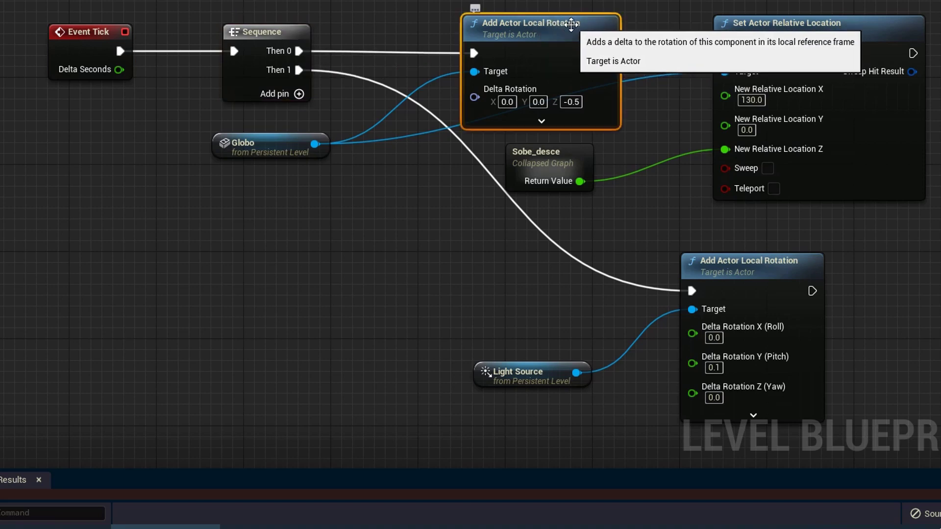
{"action": "left_click", "coordinate": [785, 23]}
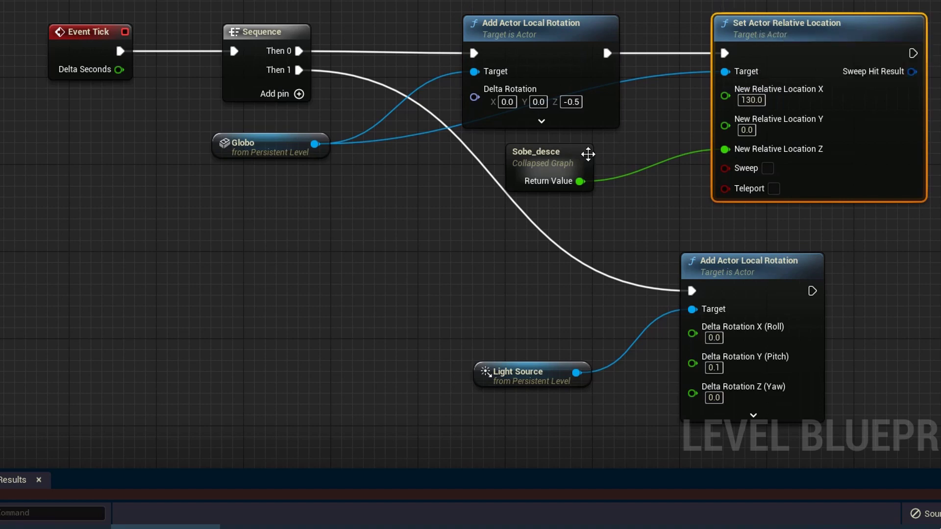
{"action": "left_click", "coordinate": [583, 156]}
{"action": "left_click", "coordinate": [633, 216]}
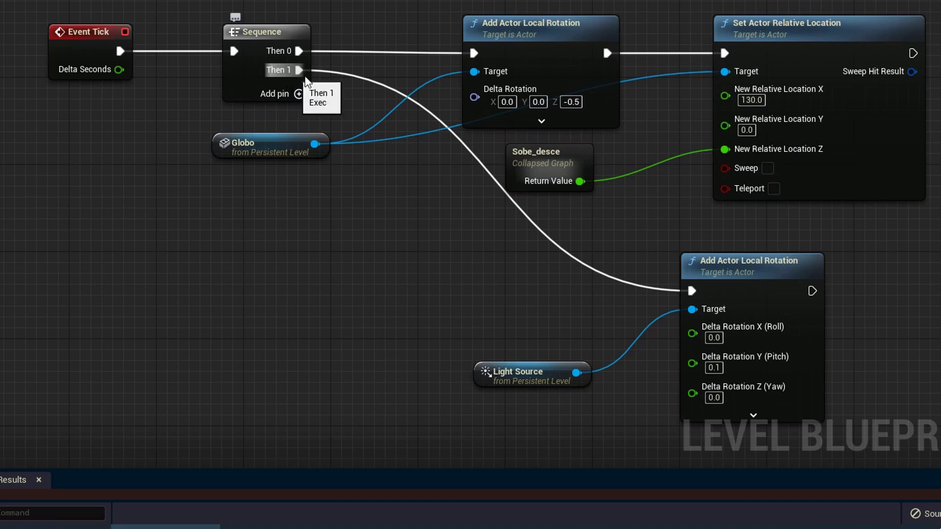
{"action": "left_click", "coordinate": [733, 267]}
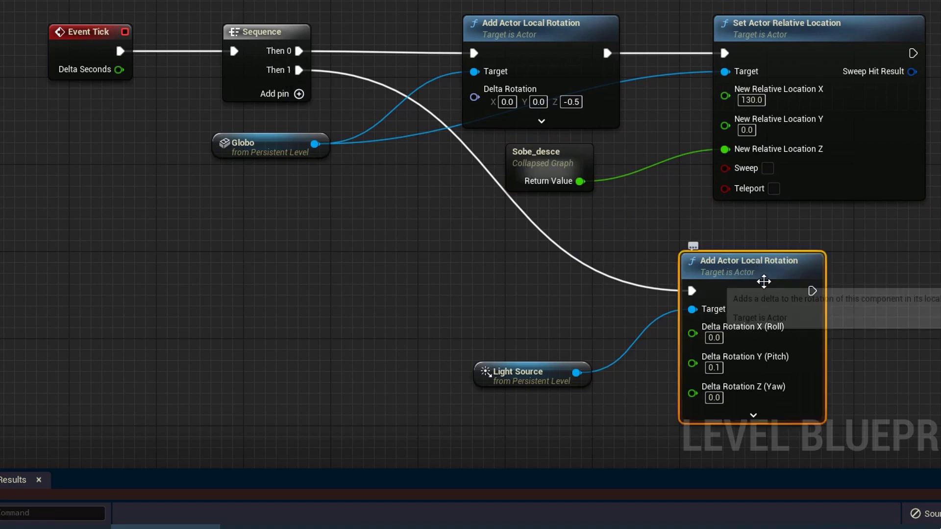
{"action": "left_click", "coordinate": [278, 325]}
{"action": "right_click_drag", "start_coordinate": [216, 274], "coordinate": [289, 283]}
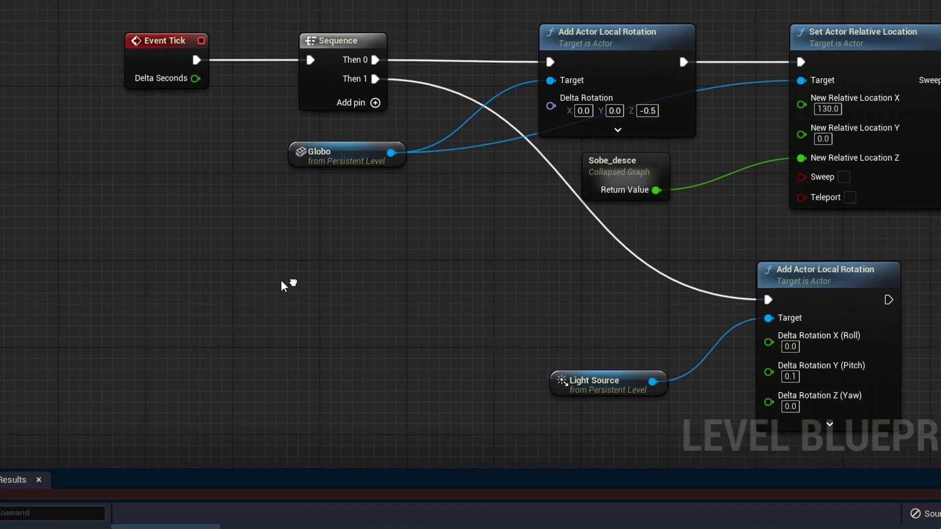
- Add a Gate node to the graph by searching 'gate'
{"action": "right_click", "coordinate": [214, 252]}
{"action": "type", "text": "gate"}
{"action": "key", "text": "Return"}
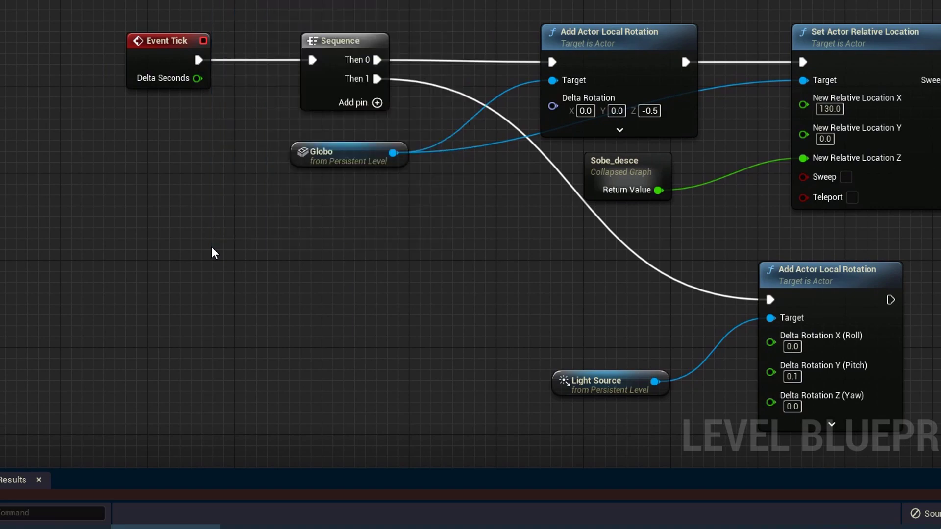
{"action": "left_click_drag", "start_coordinate": [263, 260], "coordinate": [219, 223]}
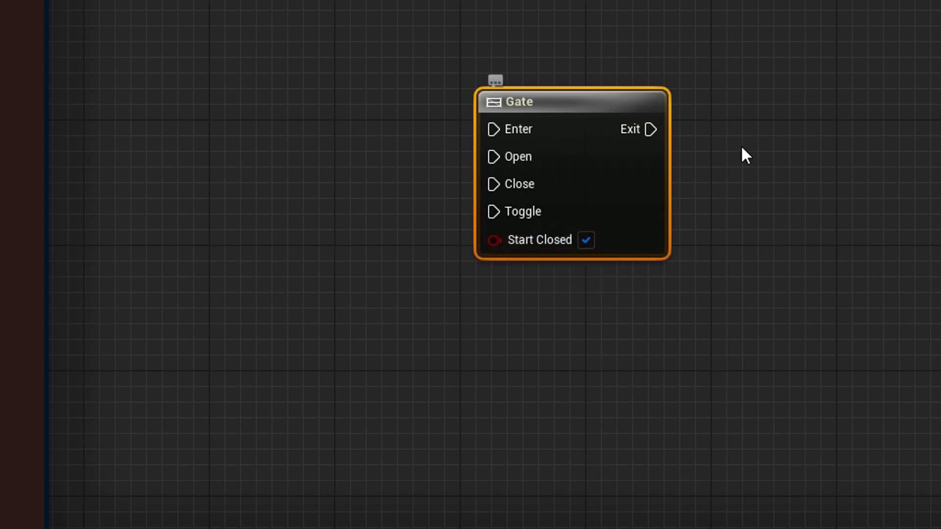
- Wire Event Tick into the Gate's Enter and the Gate's Exit into the Sequence
{"action": "left_click_drag", "start_coordinate": [431, 92], "coordinate": [212, 178]}
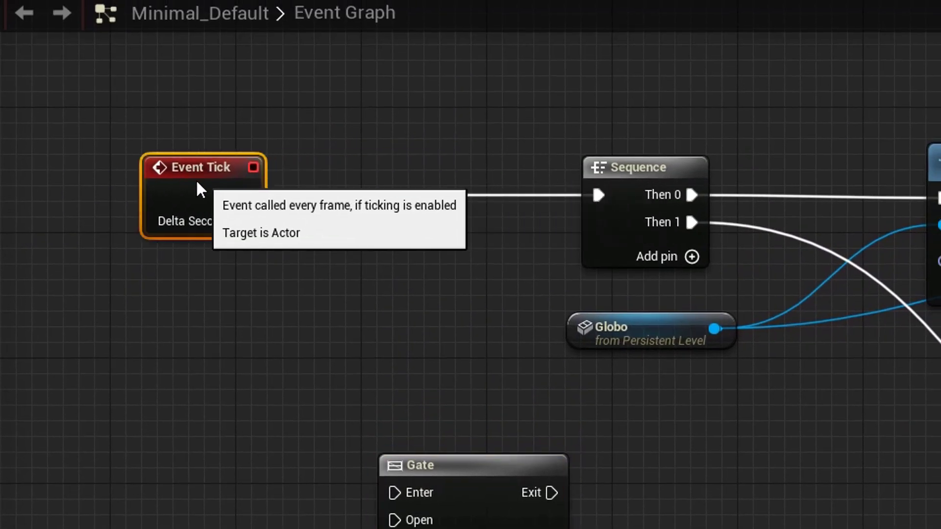
{"action": "left_click_drag", "start_coordinate": [542, 469], "coordinate": [490, 251]}
{"action": "left_click_drag", "start_coordinate": [455, 221], "coordinate": [451, 171]}
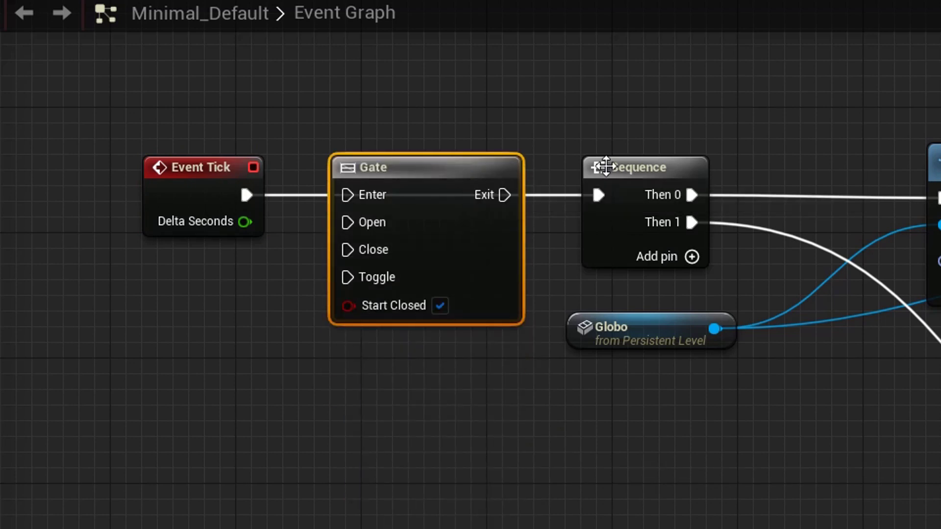
{"action": "mouse_move", "coordinate": [599, 195]}
{"action": "left_mouse_down", "text": "ctrl"}
{"action": "mouse_move", "coordinate": [337, 199]}
{"action": "mouse_move", "coordinate": [346, 195]}
{"action": "left_mouse_up", "text": "ctrl"}
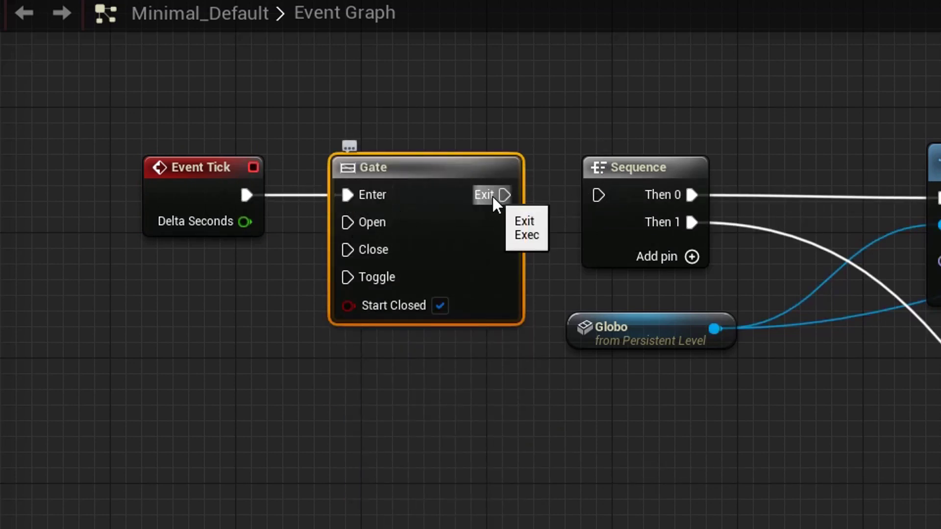
{"action": "left_click_drag", "start_coordinate": [505, 195], "coordinate": [601, 194]}
{"action": "right_click_drag", "start_coordinate": [447, 201], "coordinate": [479, 317]}
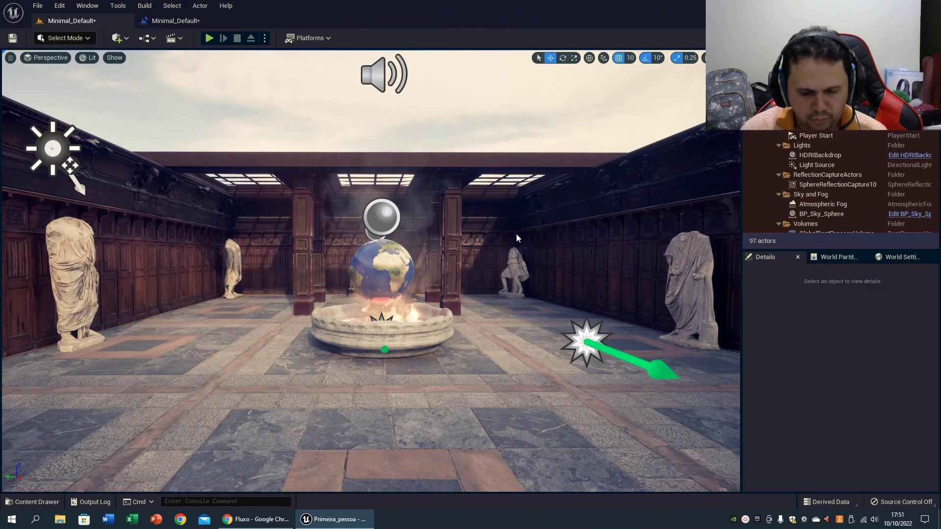
- Play-test the level briefly walking toward the globe, then return to the Event Graph
{"action": "key", "text": "alt+p"}
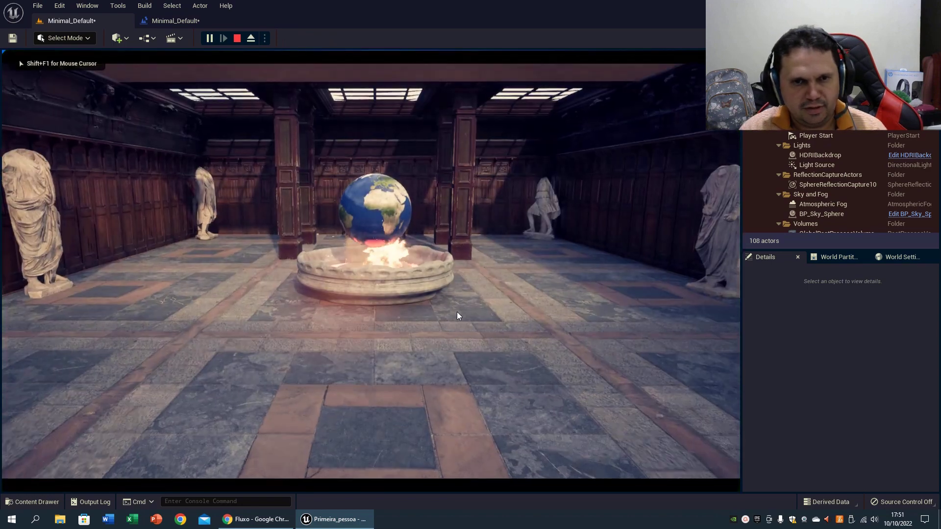
{"action": "key", "text": "w"}
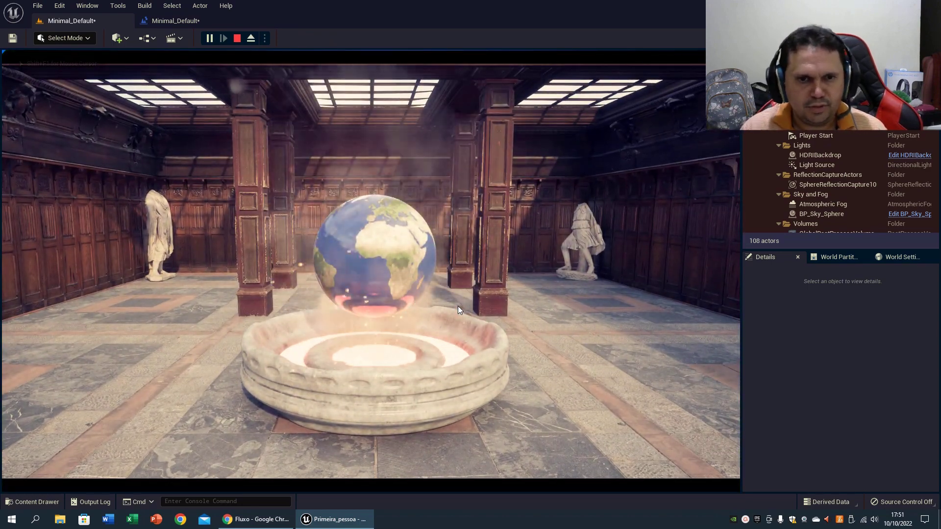
{"action": "key", "text": "Escape"}
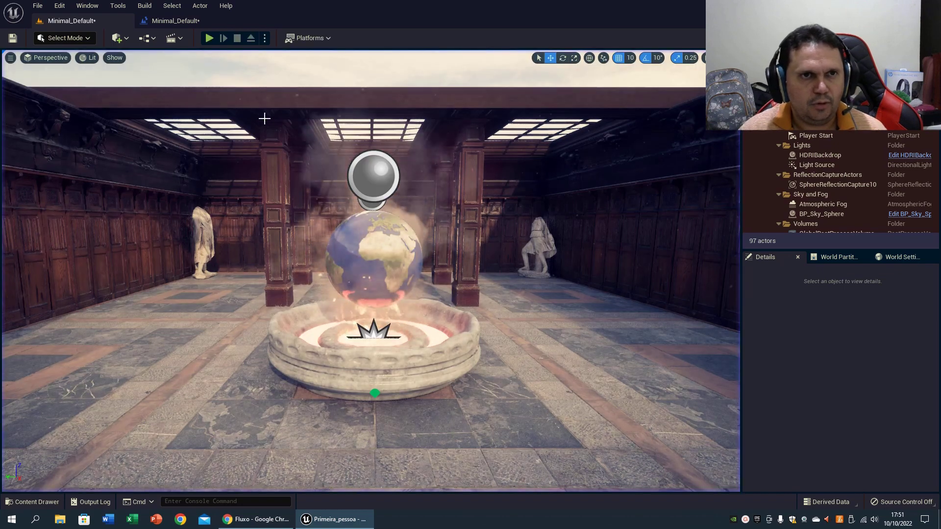
{"action": "left_click", "coordinate": [182, 20]}
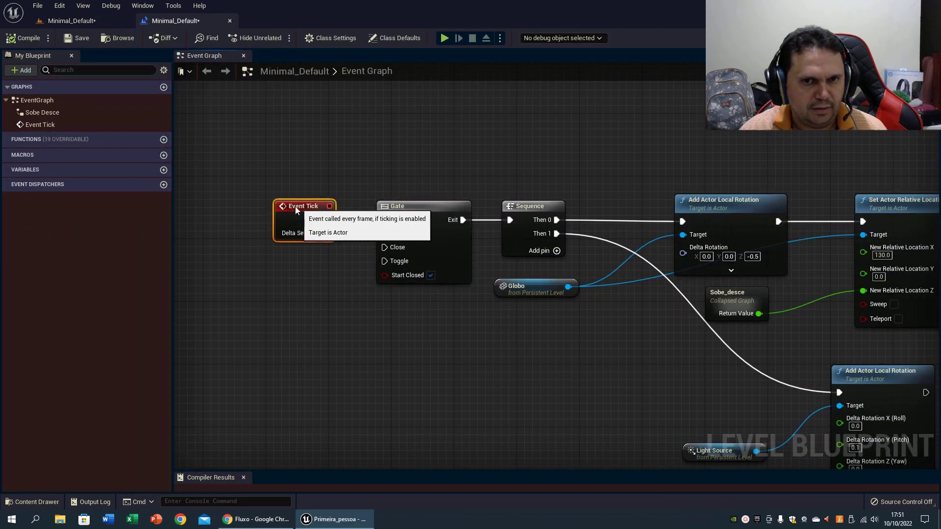
- Add a keyboard event node from a 'keyb' search and set its key to T
{"action": "left_click_drag", "start_coordinate": [295, 207], "coordinate": [271, 207]}
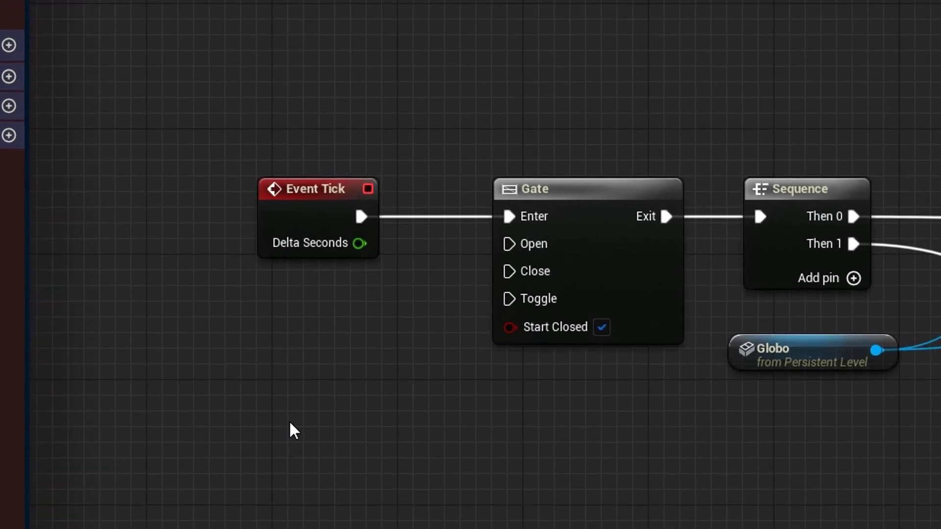
{"action": "right_click", "coordinate": [296, 378]}
{"action": "type", "text": "keyb"}
{"action": "key", "text": "Down"}
{"action": "key", "text": "Down"}
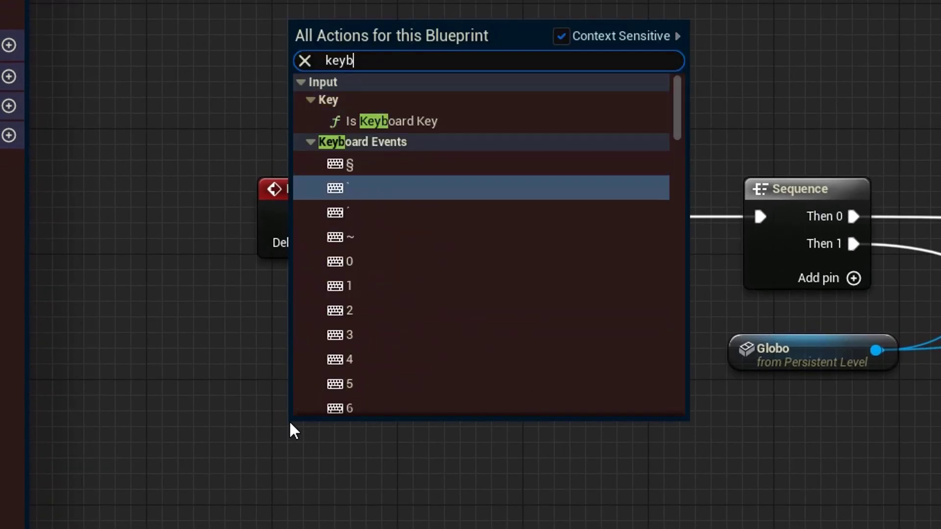
{"action": "key", "text": "Return"}
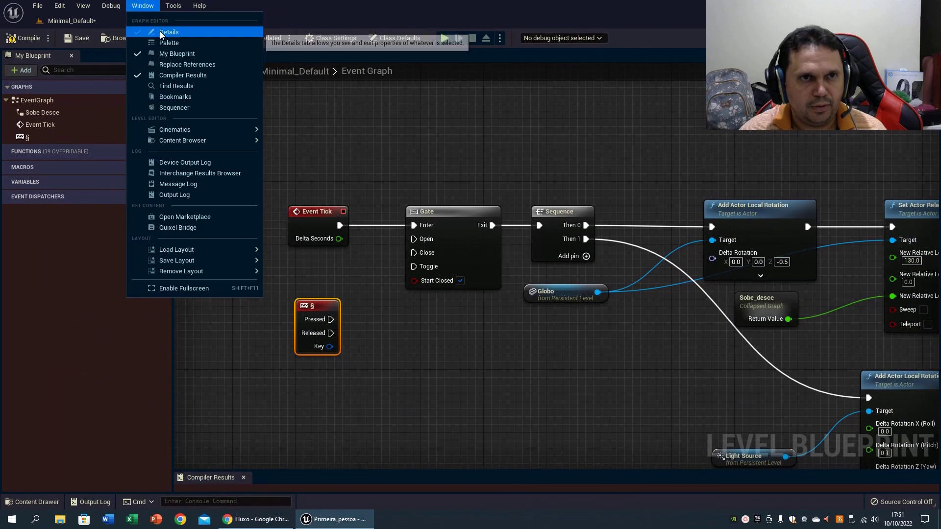
{"action": "left_click", "coordinate": [162, 29]}
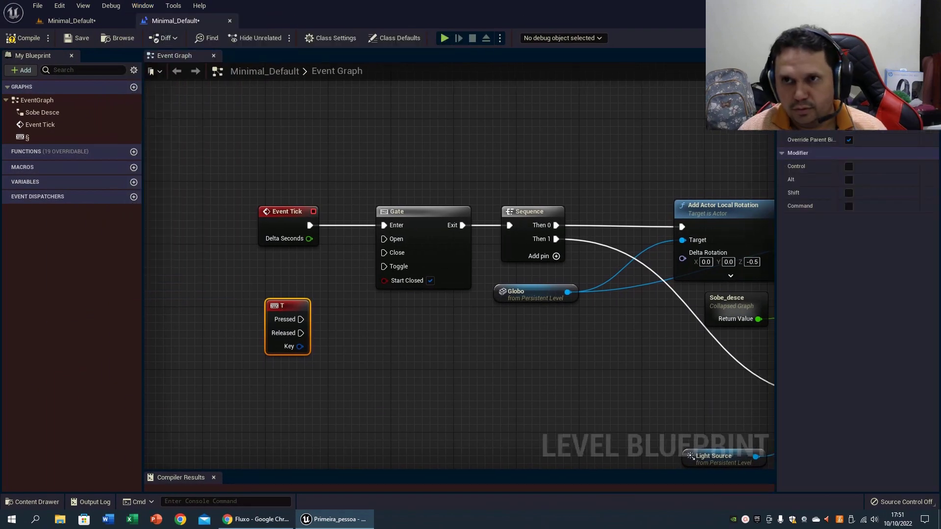
- Wire T Pressed to the Gate's Open and T Released to the Gate's Close
{"action": "mouse_move", "coordinate": [323, 308]}
{"action": "left_mouse_down"}
{"action": "mouse_move", "coordinate": [323, 292]}
{"action": "mouse_move", "coordinate": [412, 240]}
{"action": "left_mouse_up"}
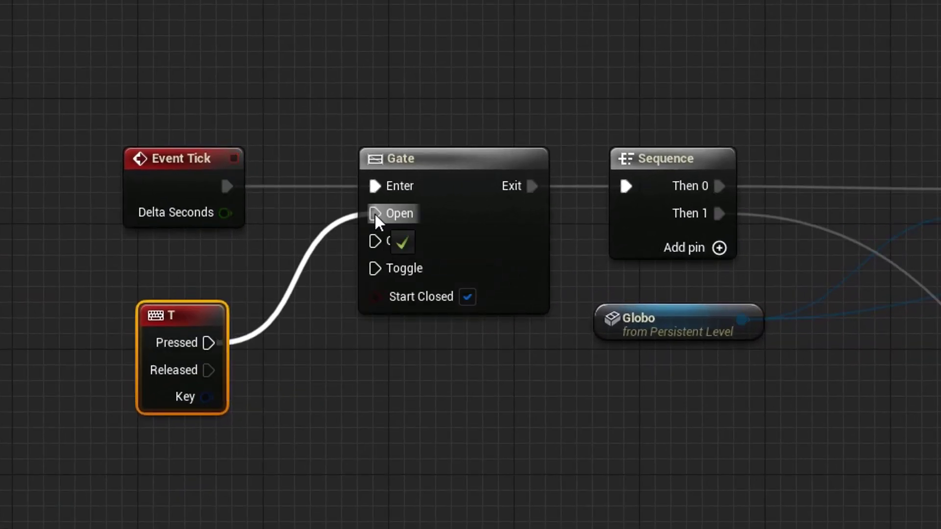
{"action": "left_click_drag", "start_coordinate": [370, 219], "coordinate": [375, 214]}
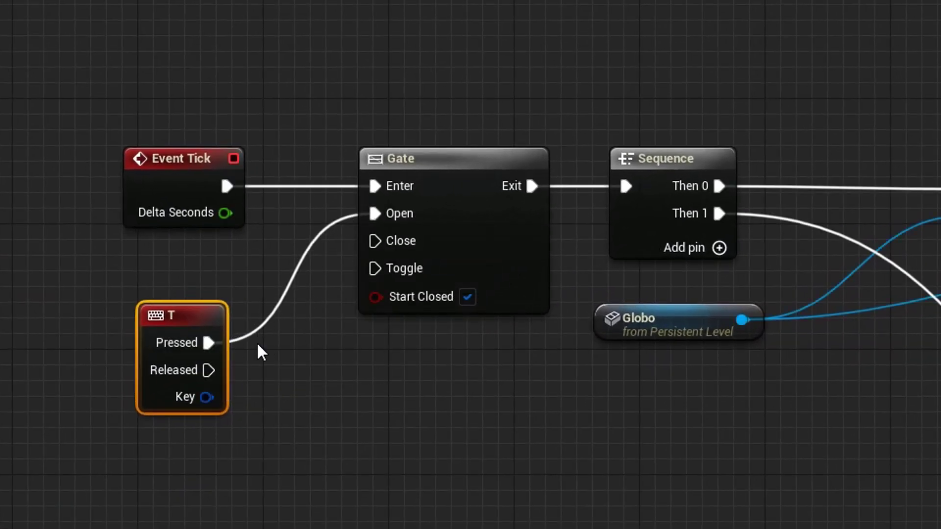
{"action": "left_click_drag", "start_coordinate": [208, 370], "coordinate": [375, 241]}
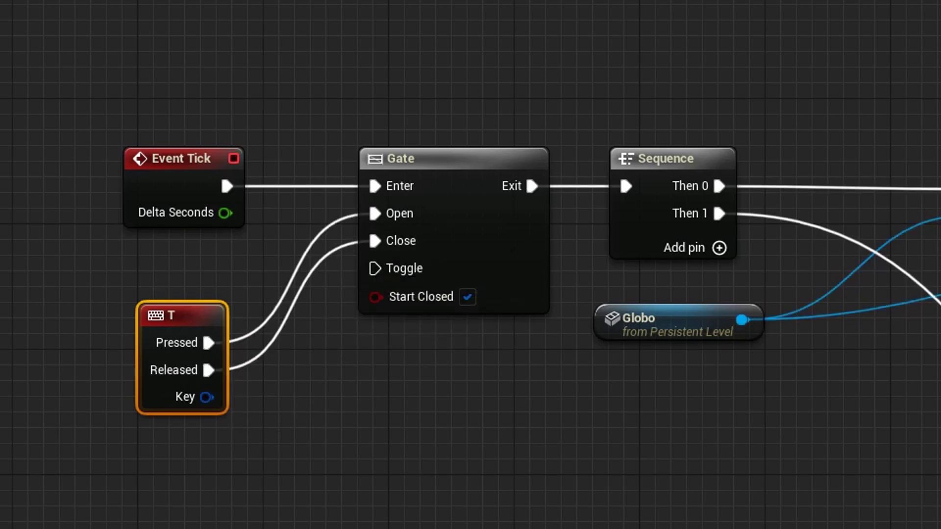
- Play-test the level fullscreen with F11, walking toward the globe fountain, then stop
{"action": "right_click_drag", "start_coordinate": [388, 90], "coordinate": [400, 48]}
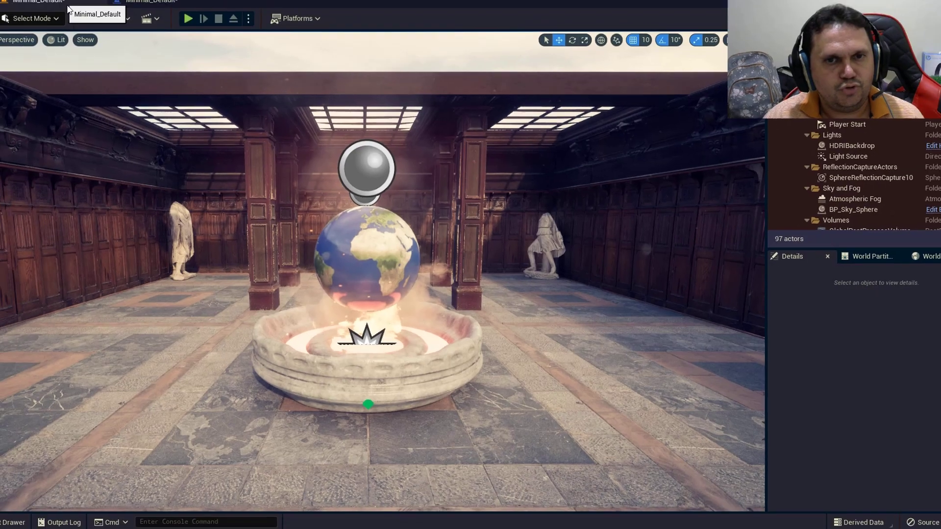
{"action": "key", "text": "alt+p"}
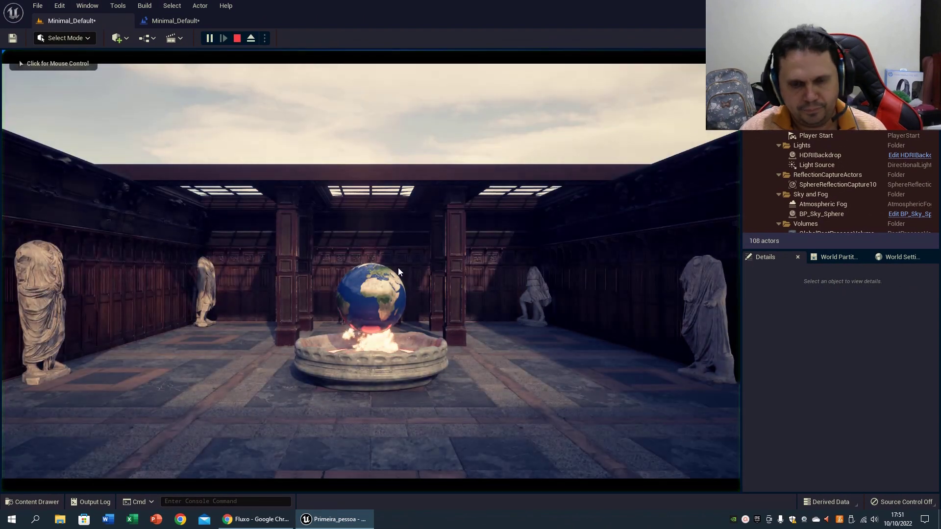
{"action": "key", "text": "F11"}
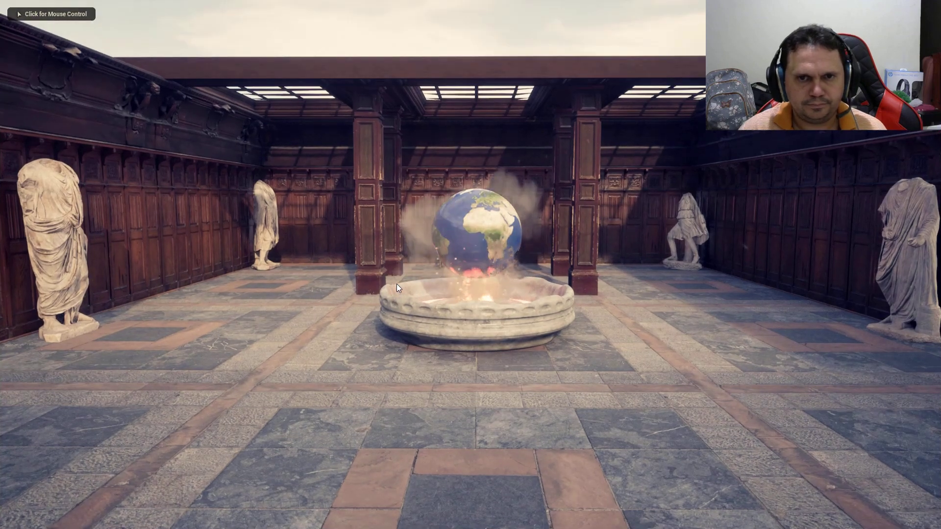
{"action": "key", "text": "w"}
{"action": "key", "text": "w"}
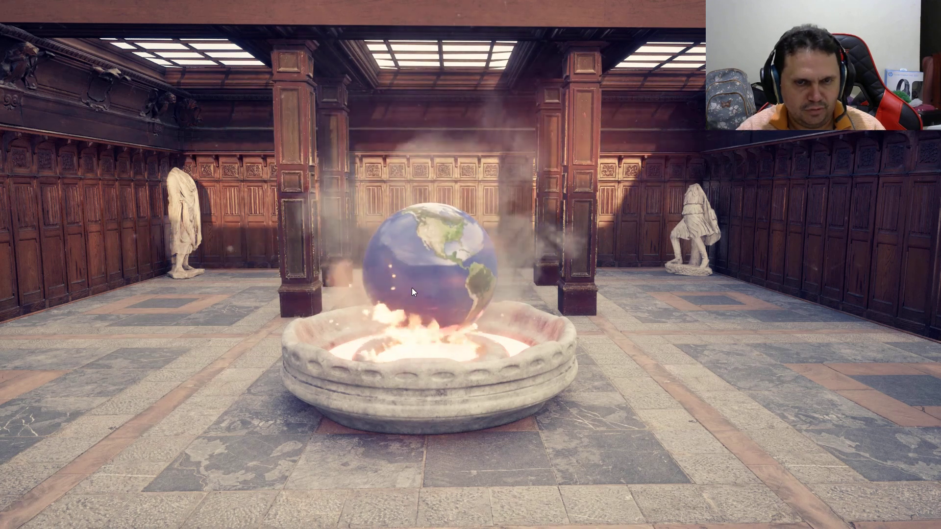
{"action": "key", "text": "Escape"}
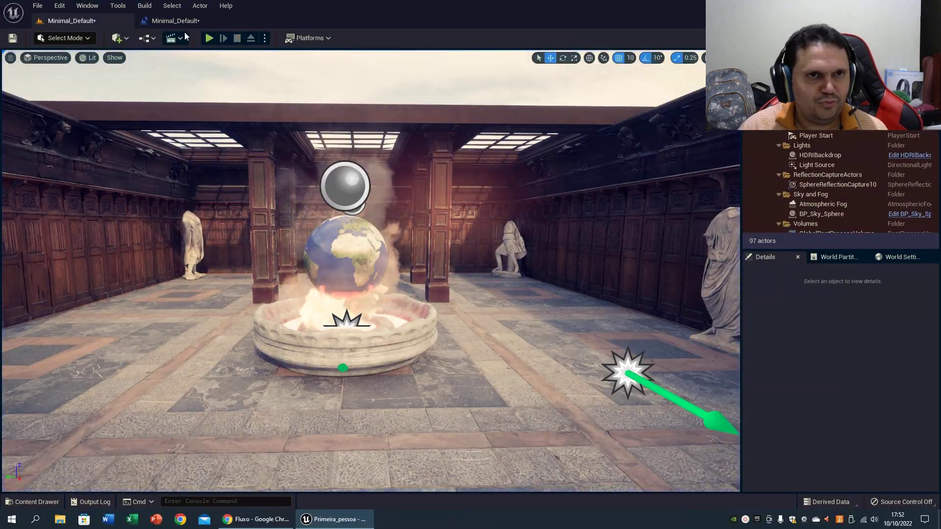
- Return to the Level Blueprint's Event Graph and pan to show the Event Tick and T nodes
{"action": "left_click", "coordinate": [179, 21]}
{"action": "right_click_drag", "start_coordinate": [488, 328], "coordinate": [473, 339]}
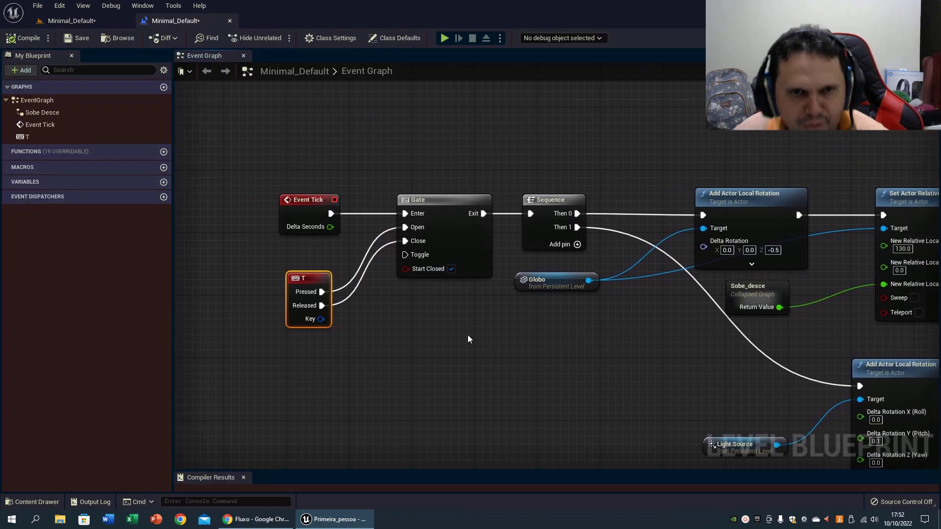
{"action": "right_click", "coordinate": [407, 358]}
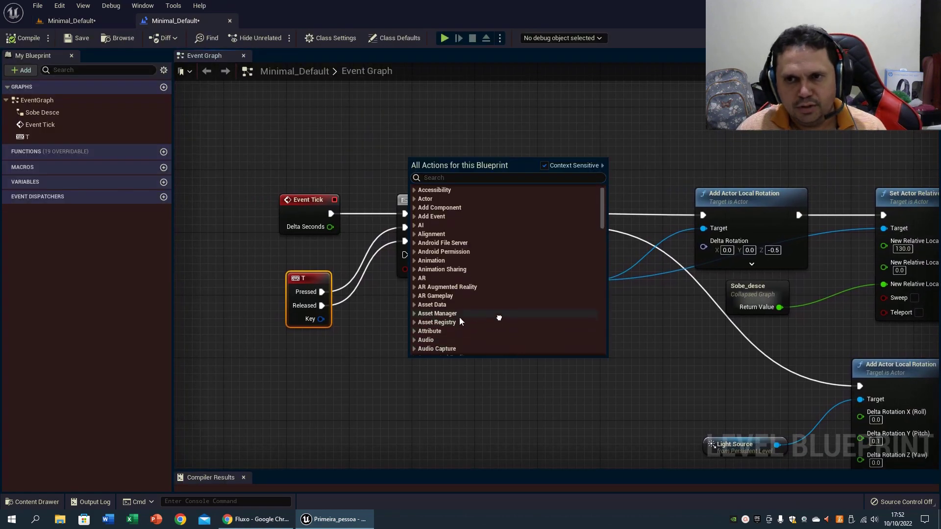
{"action": "left_click", "coordinate": [603, 375]}
{"action": "right_click_drag", "start_coordinate": [677, 372], "coordinate": [516, 363]}
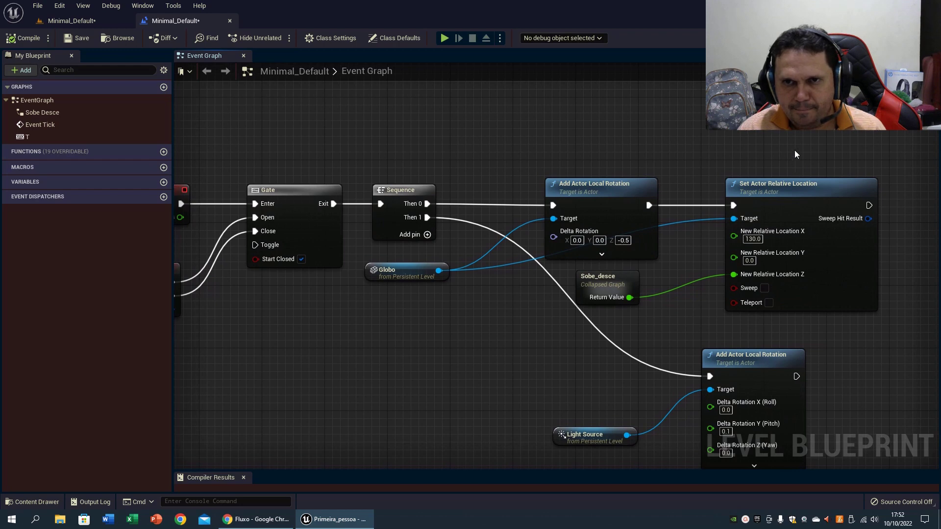
{"action": "mouse_move", "coordinate": [684, 166]}
{"action": "right_mouse_down"}
{"action": "mouse_move", "coordinate": [678, 151]}
{"action": "mouse_move", "coordinate": [728, 131]}
{"action": "right_mouse_up"}
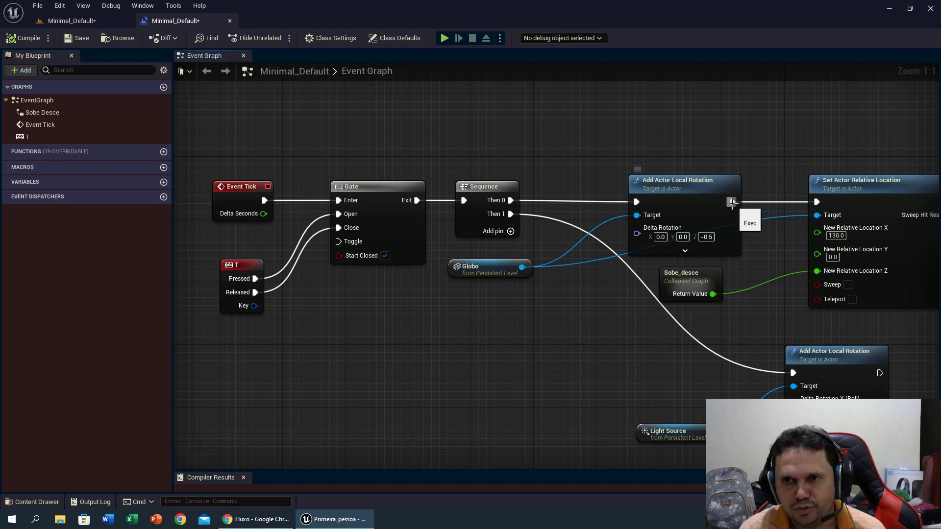
- Break Globo's Target link and move Set Actor Relative Location with Sobe_desce above the chain
{"action": "left_click", "coordinate": [825, 218], "text": "alt"}
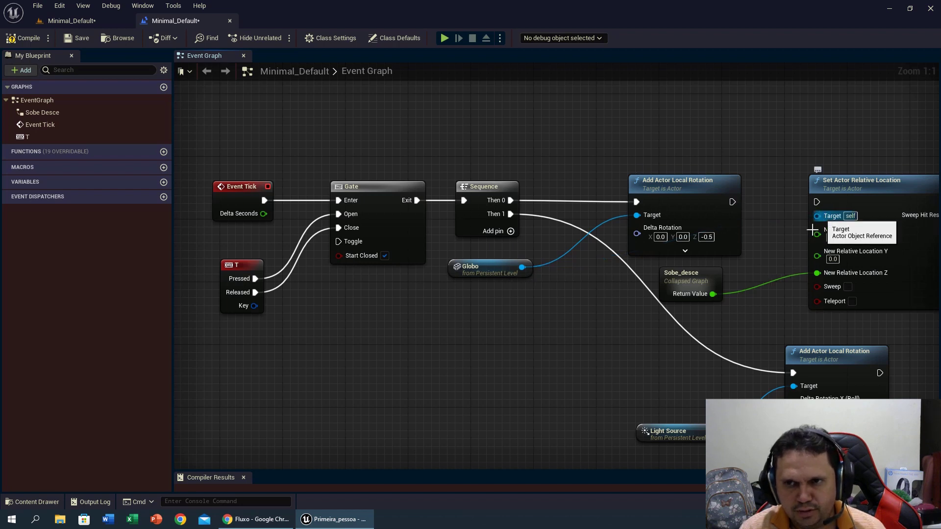
{"action": "left_click_drag", "start_coordinate": [695, 271], "coordinate": [819, 351]}
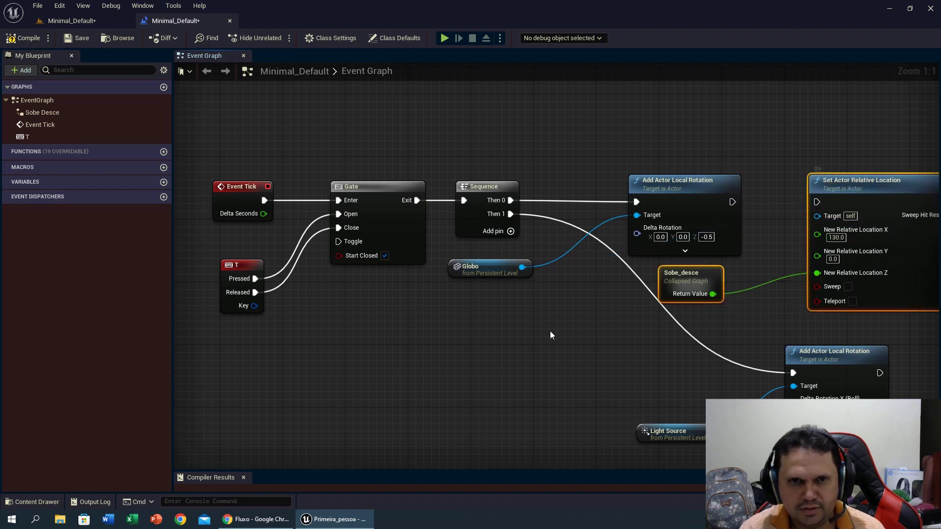
{"action": "mouse_move", "coordinate": [550, 330]}
{"action": "right_mouse_down"}
{"action": "mouse_move", "coordinate": [495, 383]}
{"action": "mouse_move", "coordinate": [492, 308]}
{"action": "right_mouse_up"}
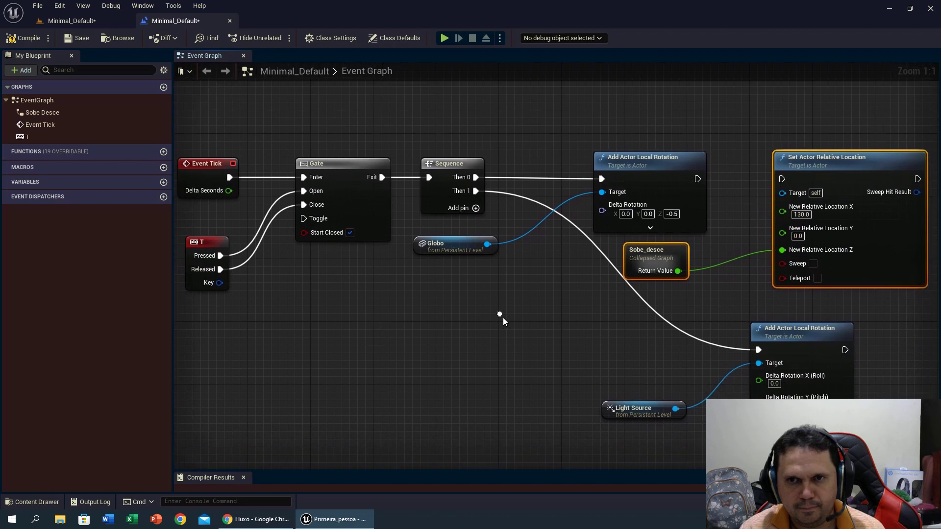
{"action": "scroll", "coordinate": [496, 307], "scroll_direction": "down", "scroll_amount": 1}
{"action": "scroll", "coordinate": [495, 307], "scroll_direction": "up", "scroll_amount": 1}
{"action": "right_click_drag", "start_coordinate": [496, 307], "coordinate": [518, 399]}
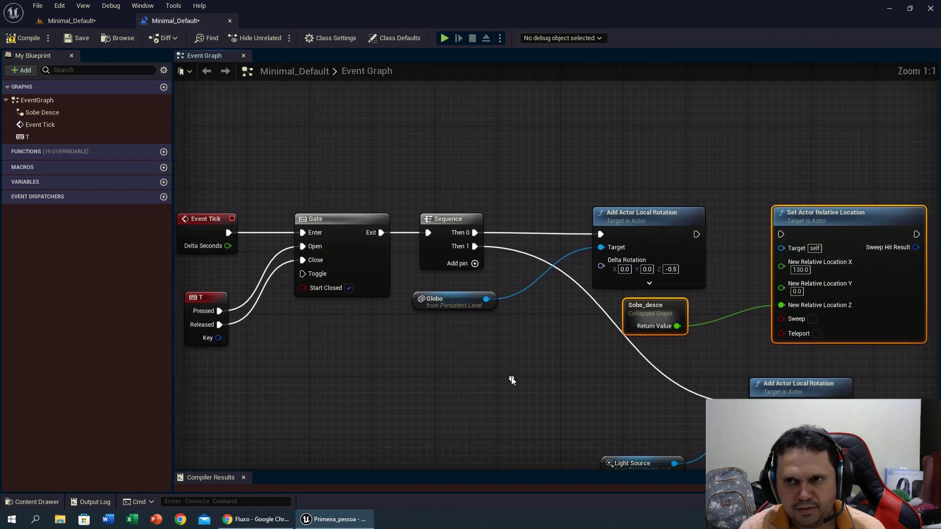
{"action": "mouse_move", "coordinate": [830, 255]}
{"action": "left_mouse_down"}
{"action": "mouse_move", "coordinate": [477, 113]}
{"action": "mouse_move", "coordinate": [654, 80]}
{"action": "left_mouse_up"}
{"action": "left_click", "coordinate": [809, 250]}
{"action": "right_click_drag", "start_coordinate": [766, 255], "coordinate": [804, 283]}
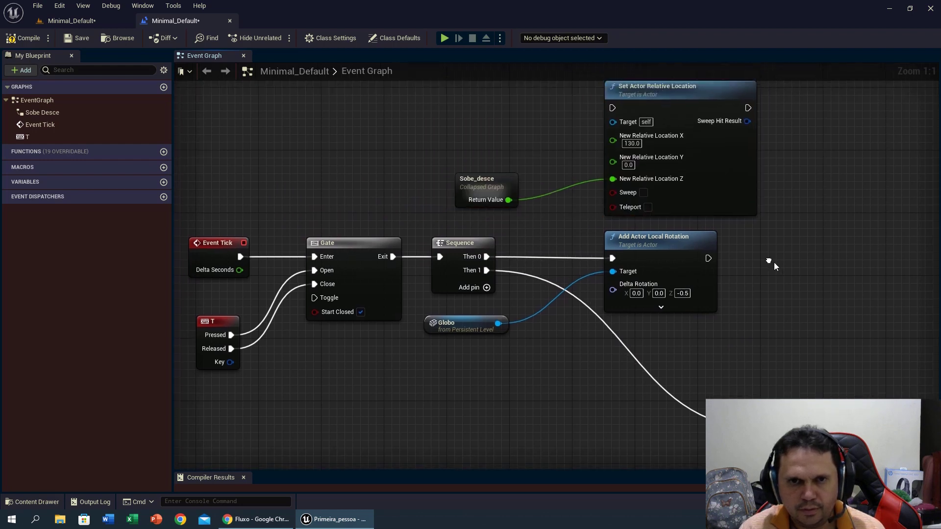
- Shift the Event Tick and T nodes further left
{"action": "right_click_drag", "start_coordinate": [576, 258], "coordinate": [567, 266]}
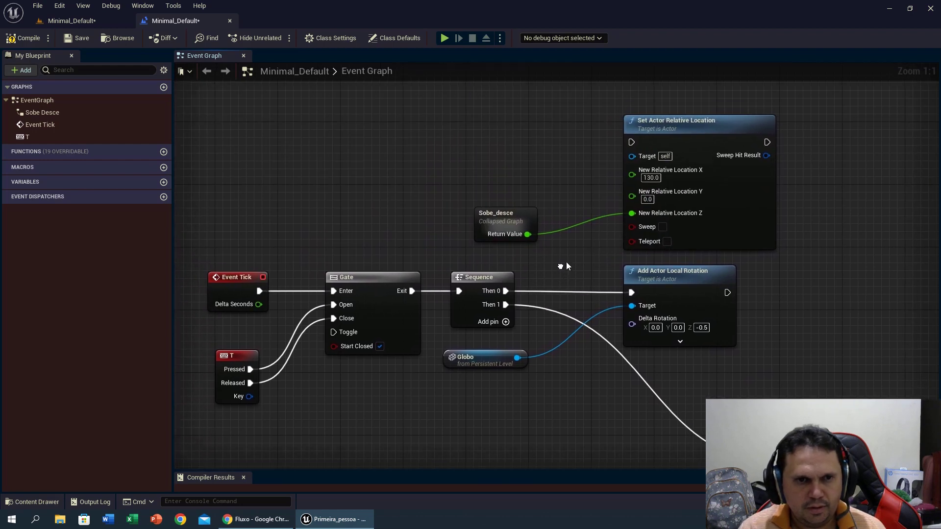
{"action": "left_click", "coordinate": [369, 277]}
{"action": "right_click_drag", "start_coordinate": [371, 202], "coordinate": [461, 190]}
{"action": "left_click_drag", "start_coordinate": [354, 398], "coordinate": [354, 398]}
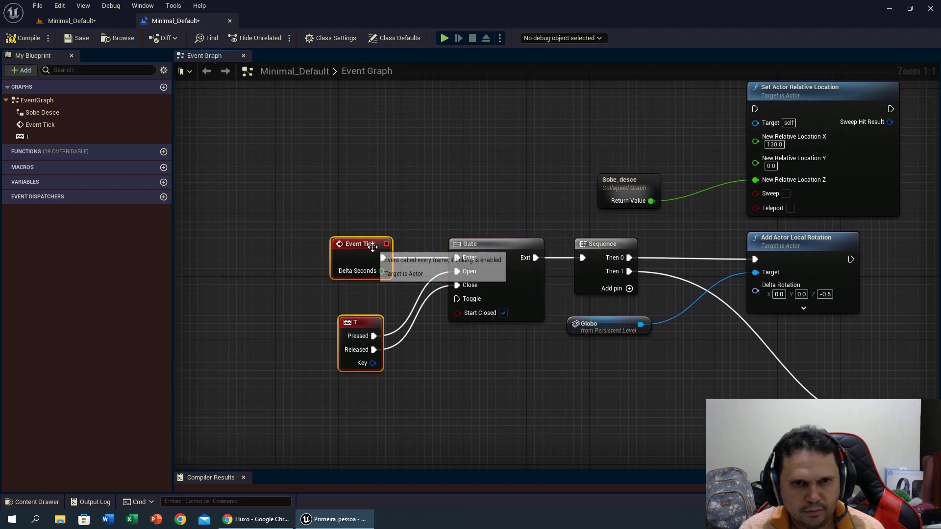
{"action": "left_click_drag", "start_coordinate": [388, 245], "coordinate": [325, 245]}
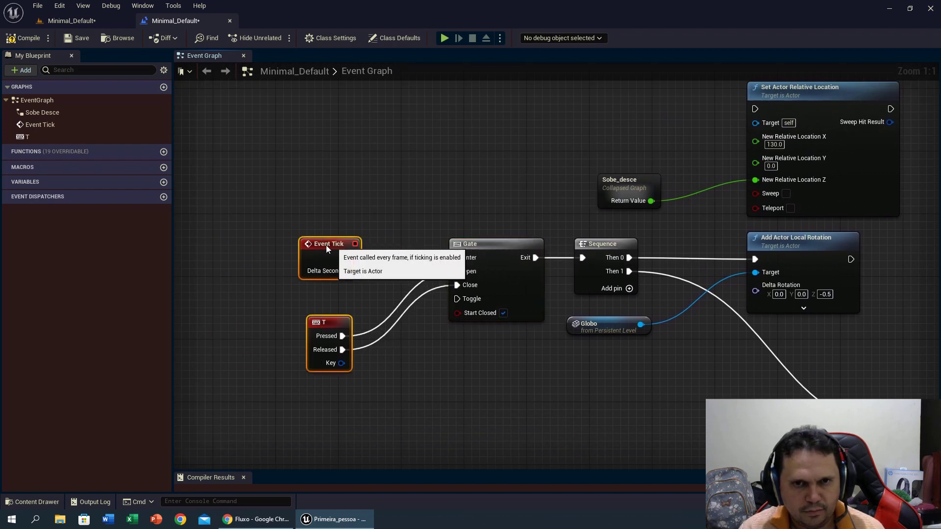
- Duplicate the Sequence node and place the copy beside Event Tick, moving Event Tick and T left
{"action": "left_click", "coordinate": [603, 244]}
{"action": "key", "text": "ctrl+c"}
{"action": "key", "text": "ctrl+v"}
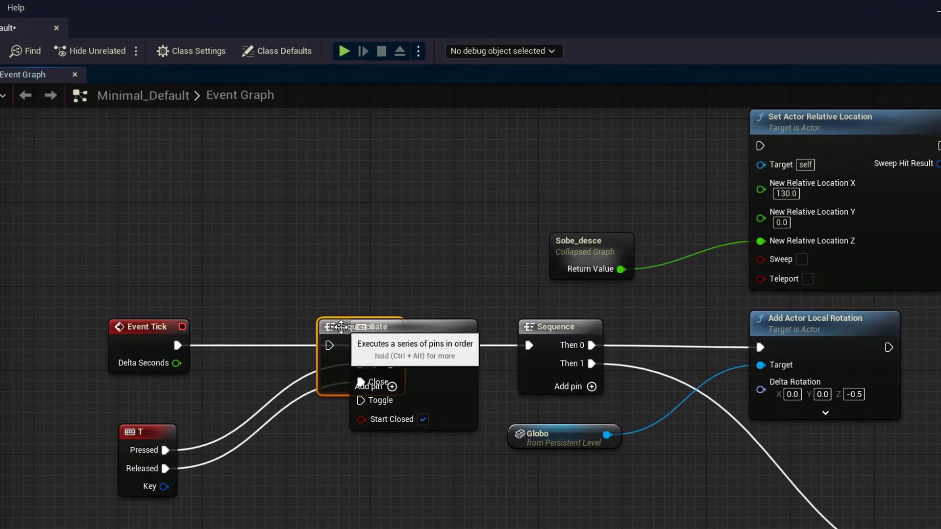
{"action": "left_click_drag", "start_coordinate": [339, 326], "coordinate": [245, 326]}
{"action": "left_click_drag", "start_coordinate": [49, 290], "coordinate": [147, 441]}
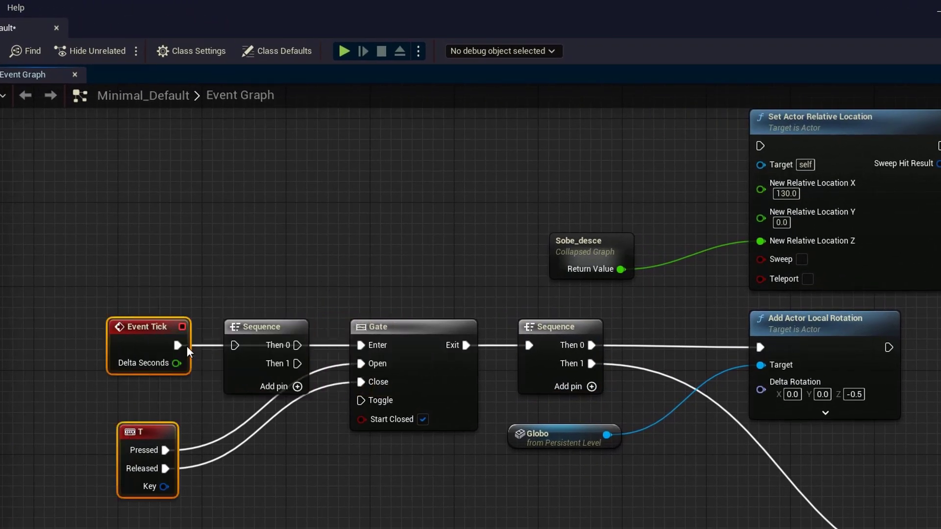
{"action": "left_click_drag", "start_coordinate": [149, 325], "coordinate": [86, 326]}
{"action": "left_click_drag", "start_coordinate": [233, 325], "coordinate": [179, 325]}
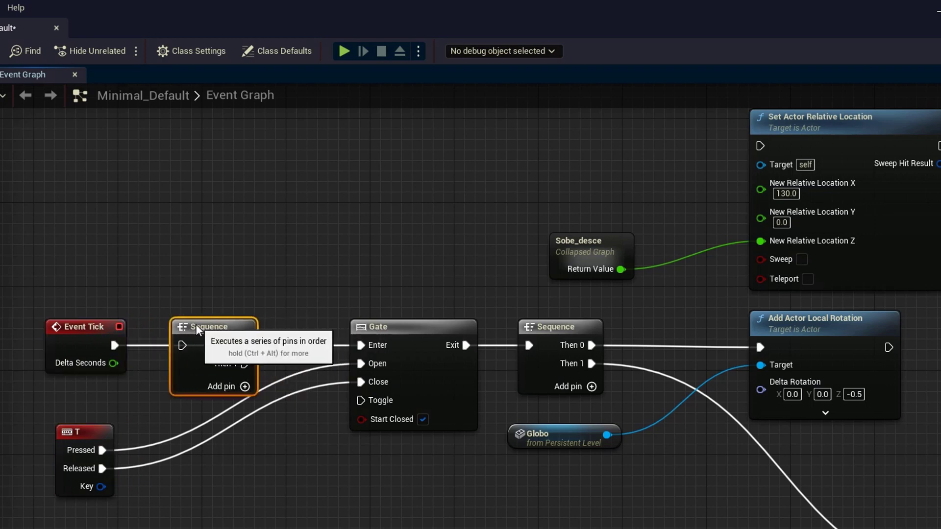
- Wire Event Tick into the new Sequence, Then 1 to Gate Enter, Then 0 to Set Actor Relative Location
{"action": "left_click_drag", "start_coordinate": [364, 345], "coordinate": [182, 345], "text": "ctrl"}
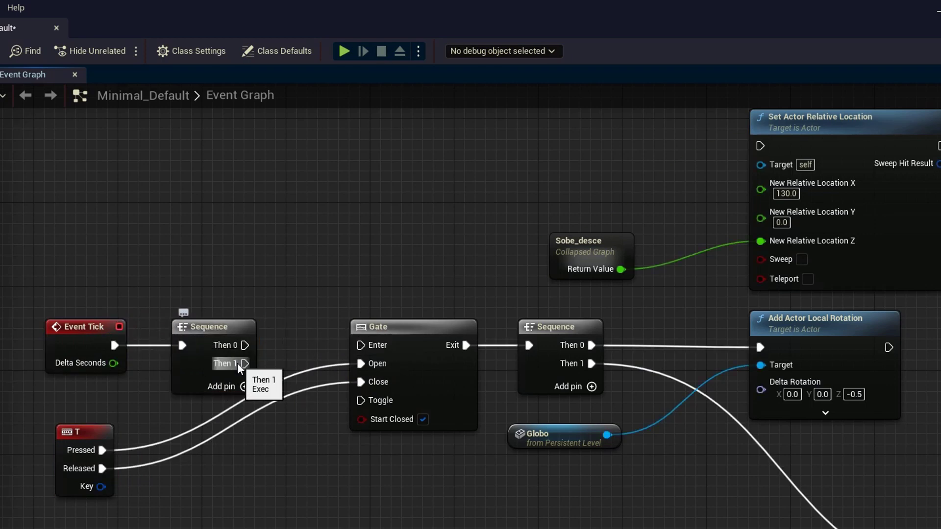
{"action": "left_click_drag", "start_coordinate": [237, 363], "coordinate": [360, 345]}
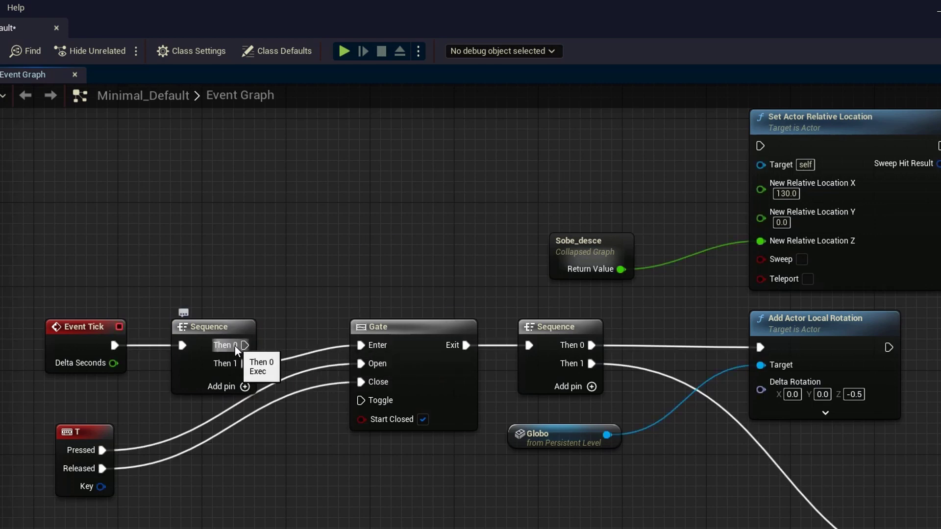
{"action": "left_click_drag", "start_coordinate": [234, 345], "coordinate": [760, 146]}
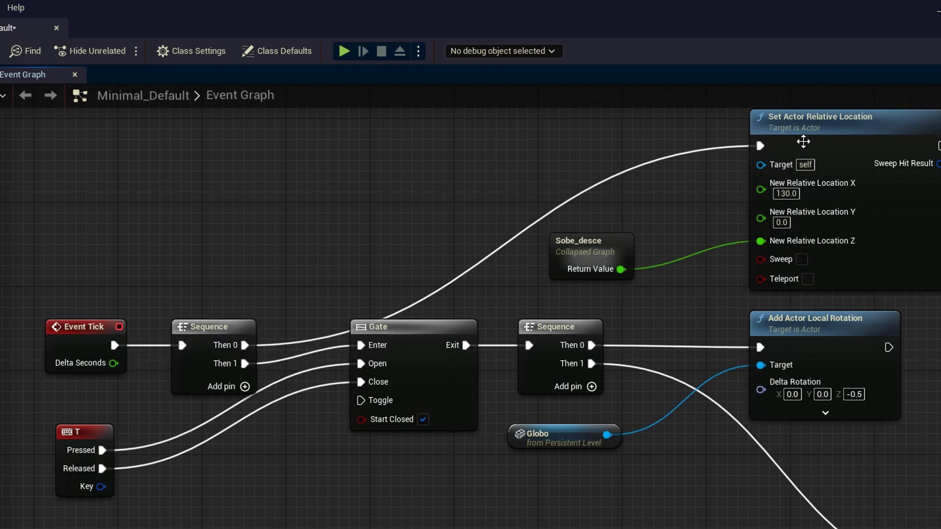
{"action": "left_click_drag", "start_coordinate": [600, 241], "coordinate": [662, 242]}
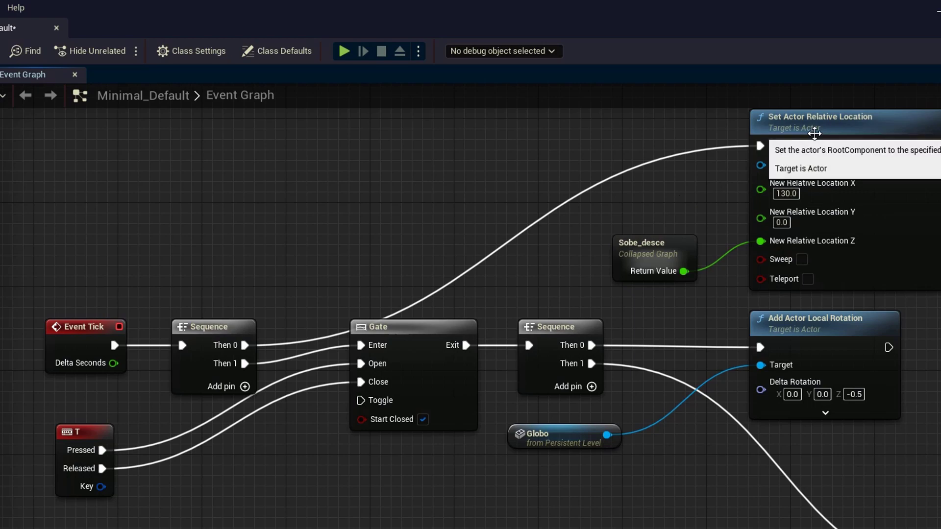
{"action": "right_click_drag", "start_coordinate": [760, 103], "coordinate": [779, 113]}
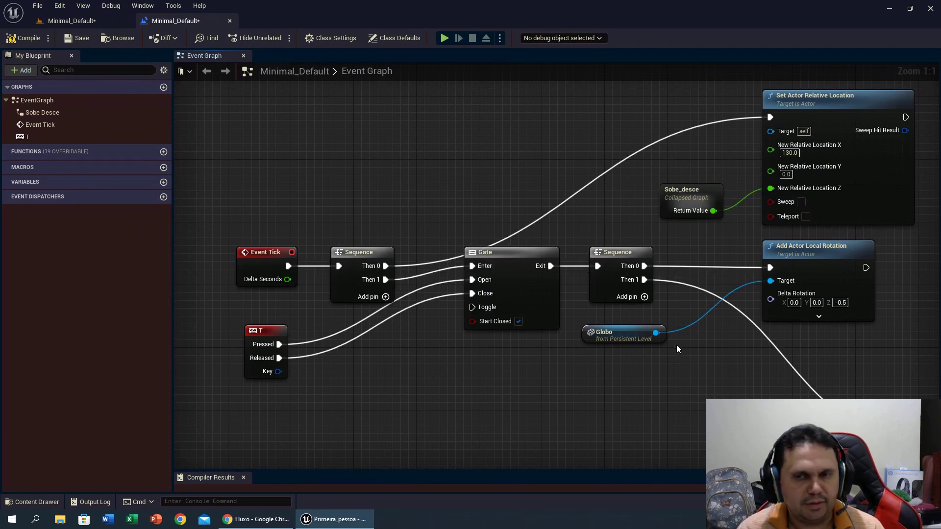
{"action": "left_click", "coordinate": [73, 20]}
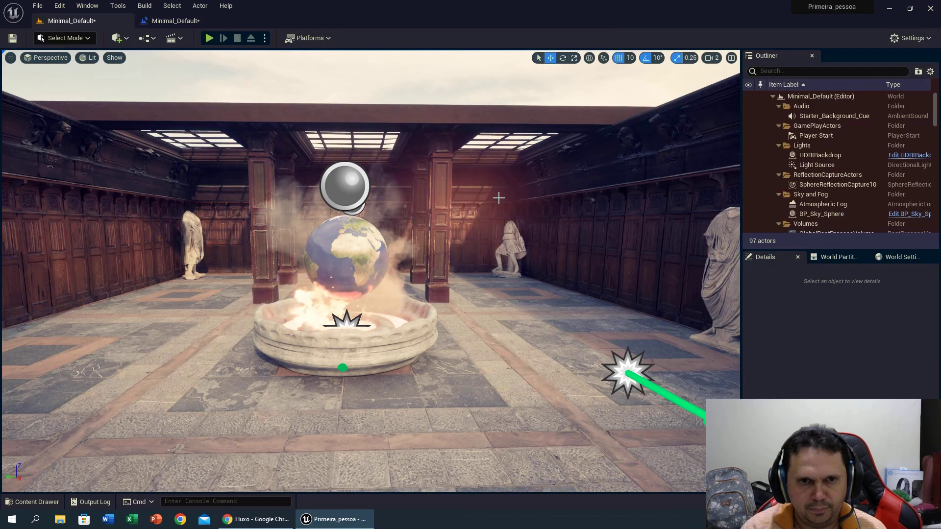
{"action": "key", "text": "alt+p"}
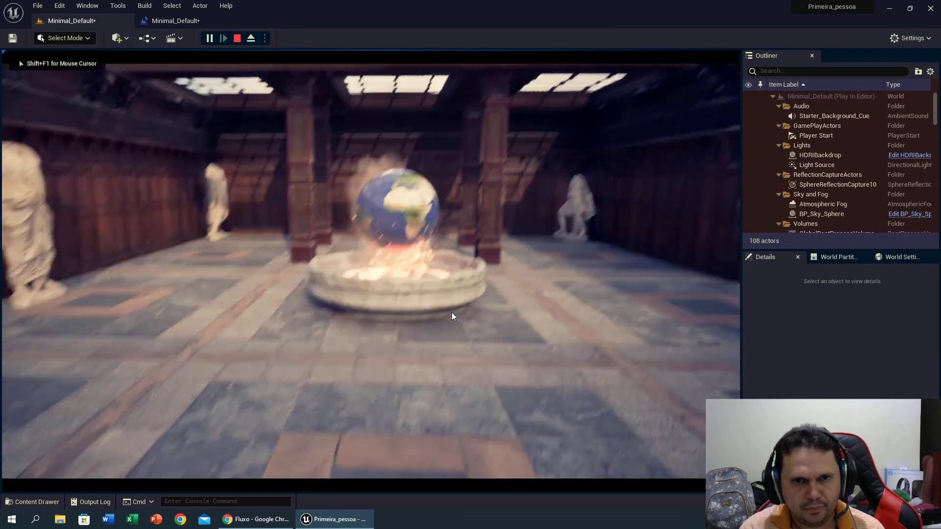
{"action": "key", "text": "Escape"}
{"action": "left_click", "coordinate": [187, 21]}
{"action": "mouse_move", "coordinate": [574, 409]}
{"action": "right_mouse_down"}
{"action": "mouse_move", "coordinate": [426, 390]}
{"action": "mouse_move", "coordinate": [513, 415]}
{"action": "right_mouse_up"}
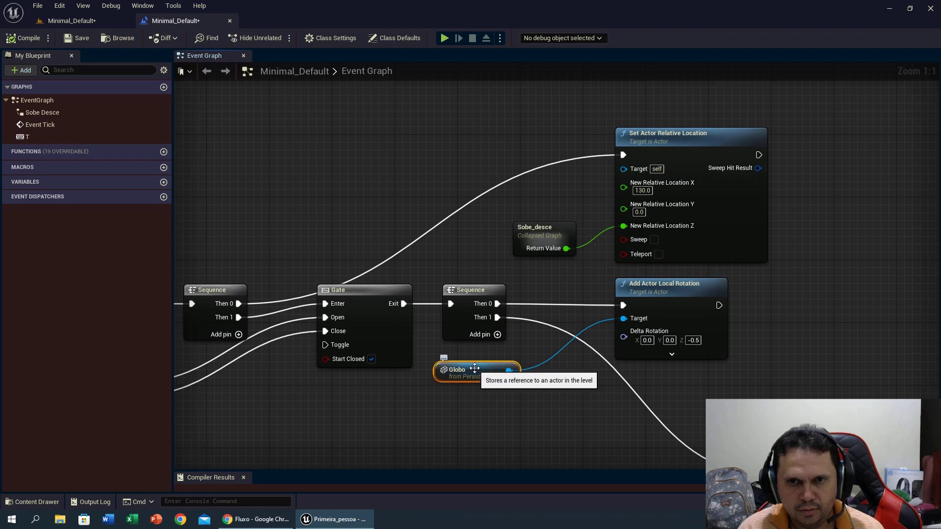
- Connect a pasted Globo reference to Set Actor Relative Location's Target, then play-test the bobbing globe
{"action": "key", "text": "ctrl+v"}
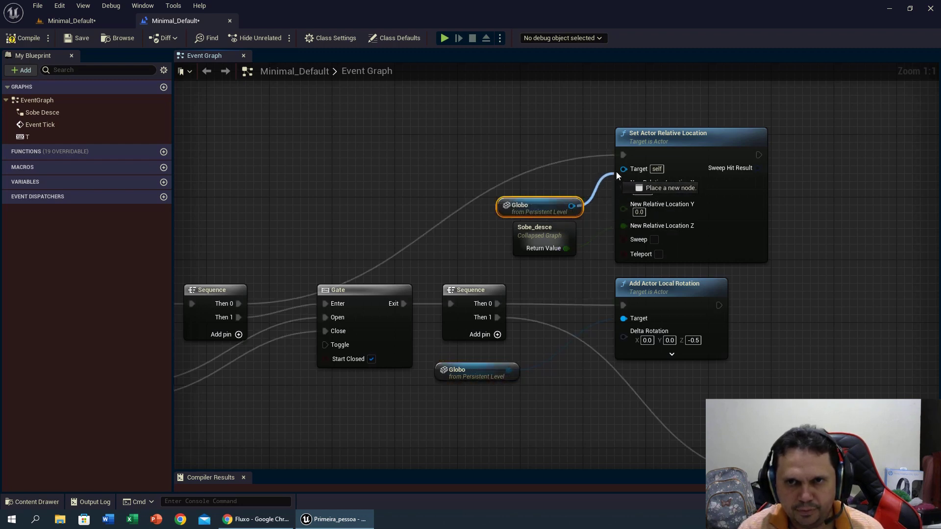
{"action": "left_click_drag", "start_coordinate": [571, 206], "coordinate": [619, 169]}
{"action": "left_click", "coordinate": [75, 16]}
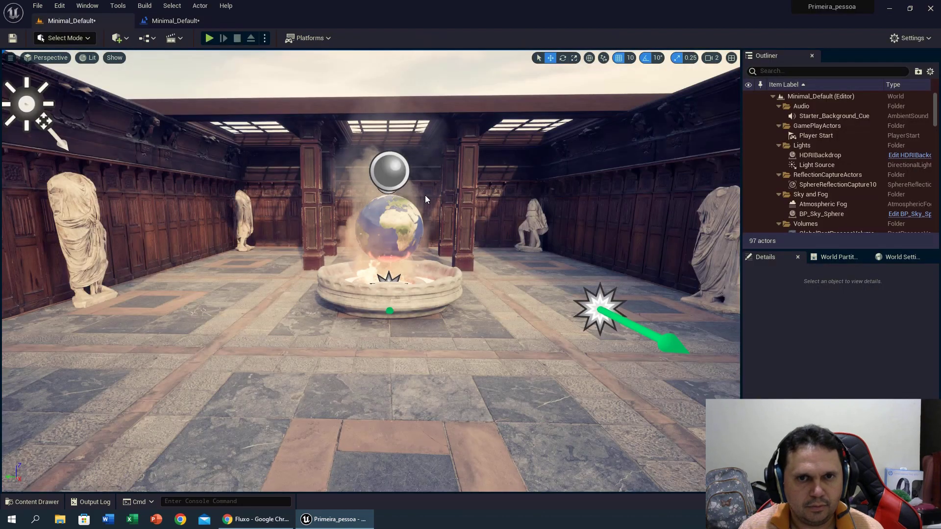
{"action": "key", "text": "alt+p"}
{"action": "left_click", "coordinate": [478, 327]}
{"action": "key", "text": "w"}
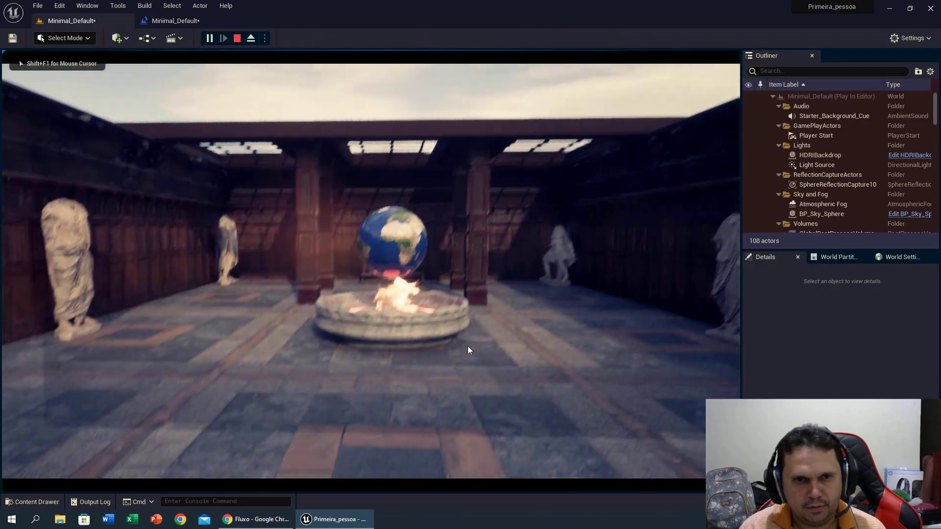
{"action": "key", "text": "w"}
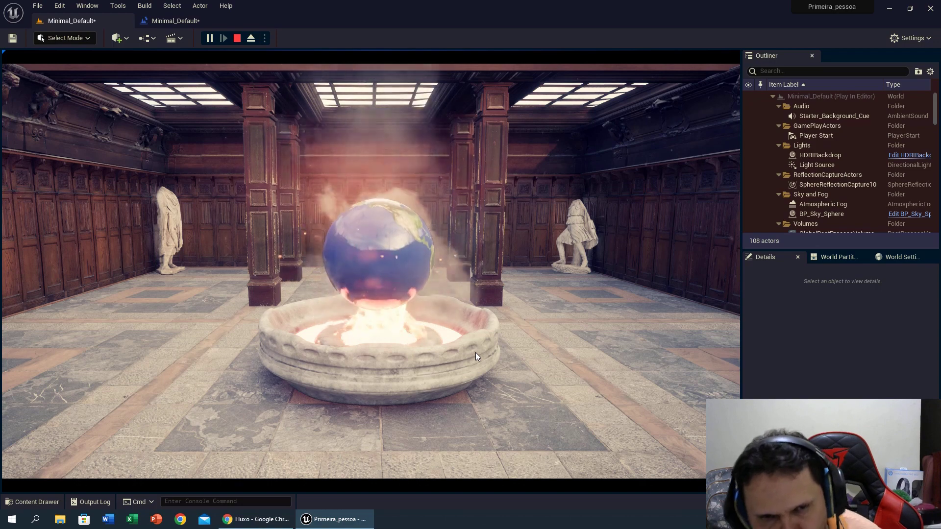
{"action": "key", "text": "Escape"}
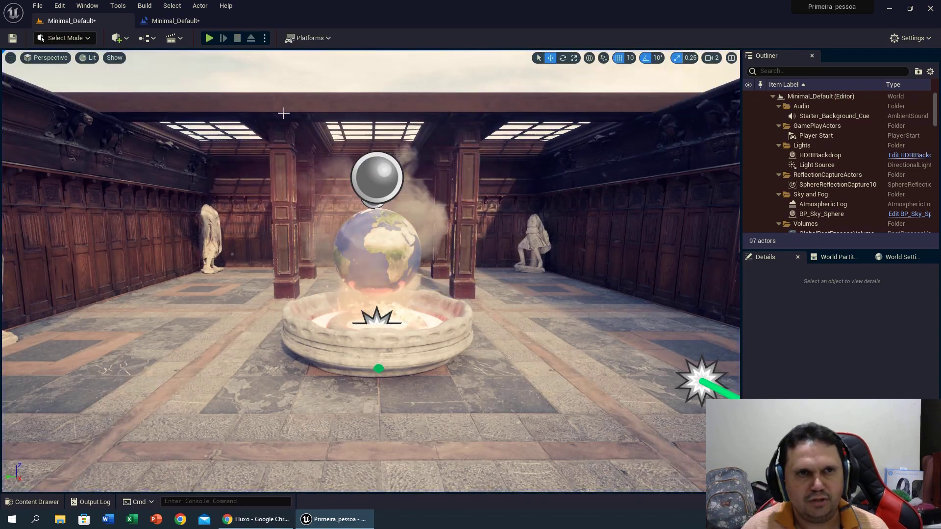
- Back in the Event Graph, add a reroute point on the Then 0 wire to Set Actor Relative Location
{"action": "left_click", "coordinate": [176, 21]}
{"action": "key", "text": "Home"}
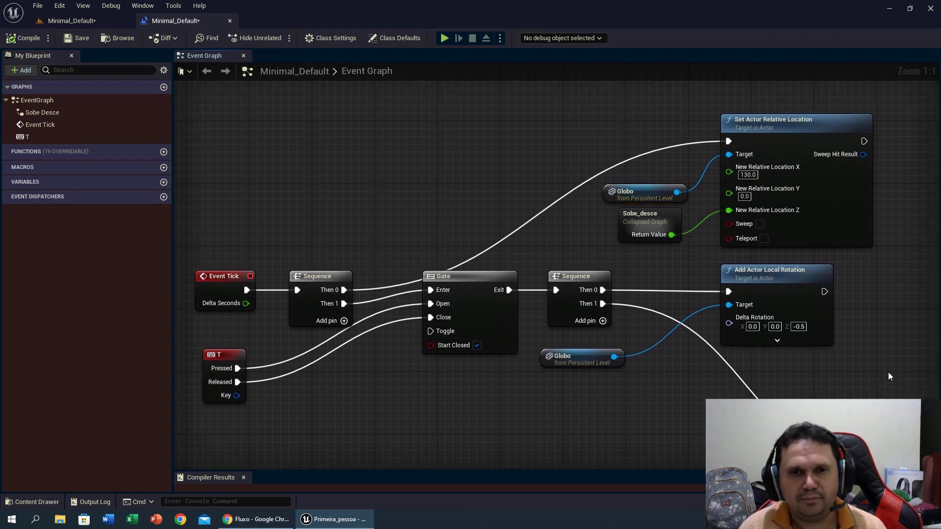
{"action": "double_click", "coordinate": [494, 244]}
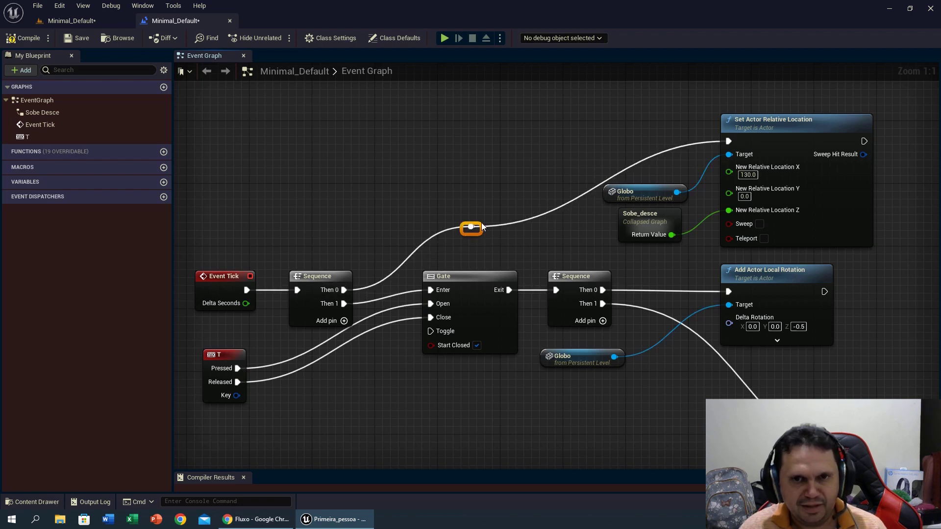
{"action": "right_click_drag", "start_coordinate": [471, 446], "coordinate": [476, 428]}
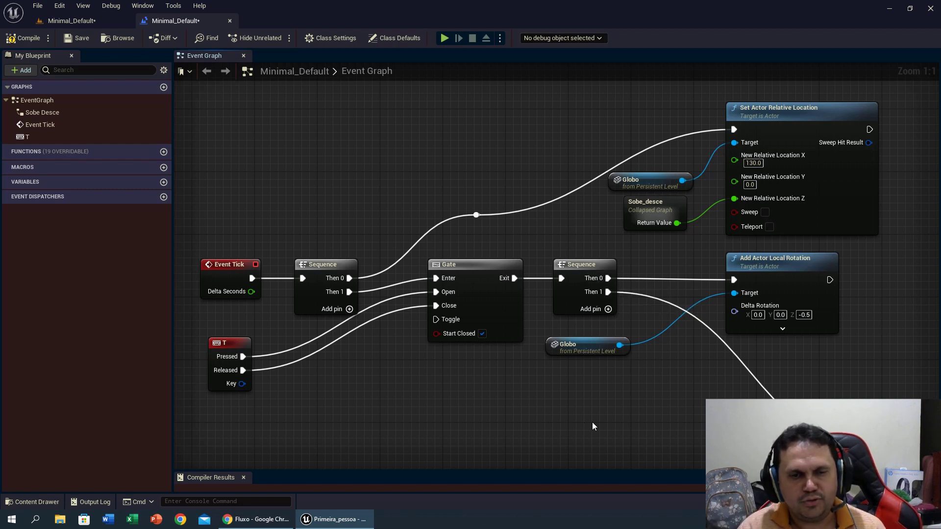
- Move the Light Source reference and its Add Actor Local Rotation node up beneath the Globo rotation node
{"action": "right_click_drag", "start_coordinate": [639, 427], "coordinate": [487, 325]}
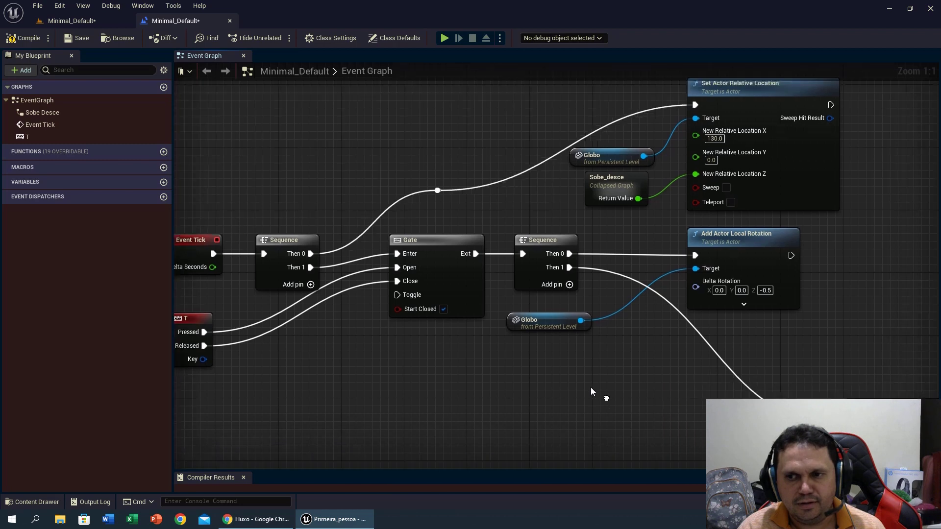
{"action": "left_click_drag", "start_coordinate": [621, 274], "coordinate": [726, 406]}
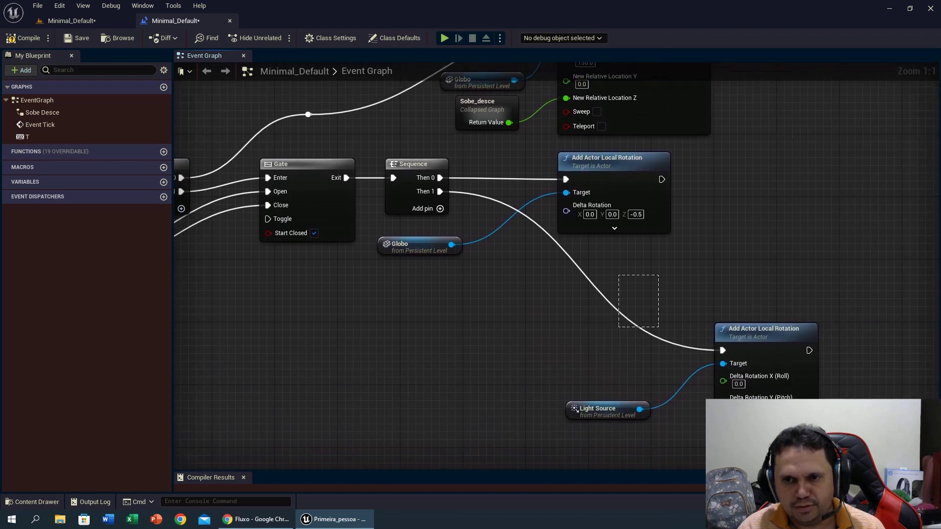
{"action": "left_click_drag", "start_coordinate": [769, 314], "coordinate": [611, 267]}
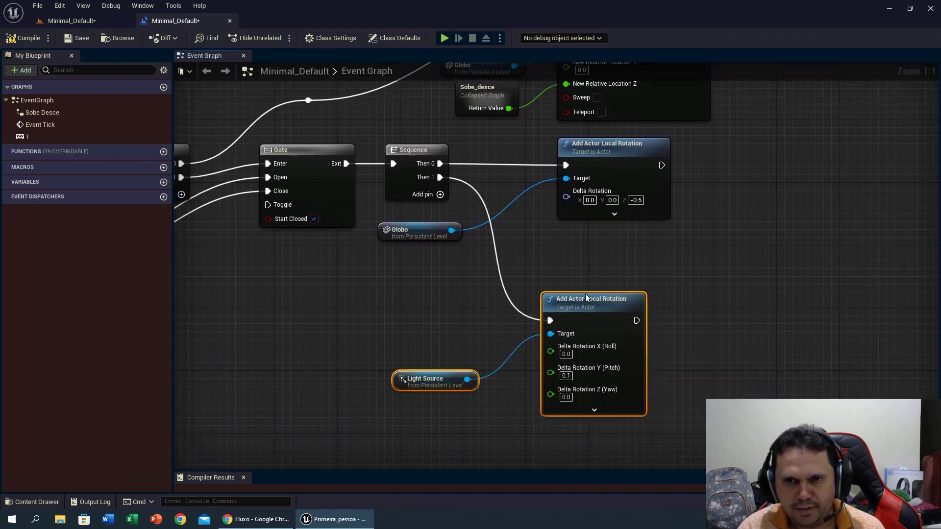
{"action": "left_click", "coordinate": [731, 265]}
{"action": "mouse_move", "coordinate": [389, 331]}
{"action": "right_mouse_down"}
{"action": "mouse_move", "coordinate": [578, 425]}
{"action": "mouse_move", "coordinate": [556, 423]}
{"action": "right_mouse_up"}
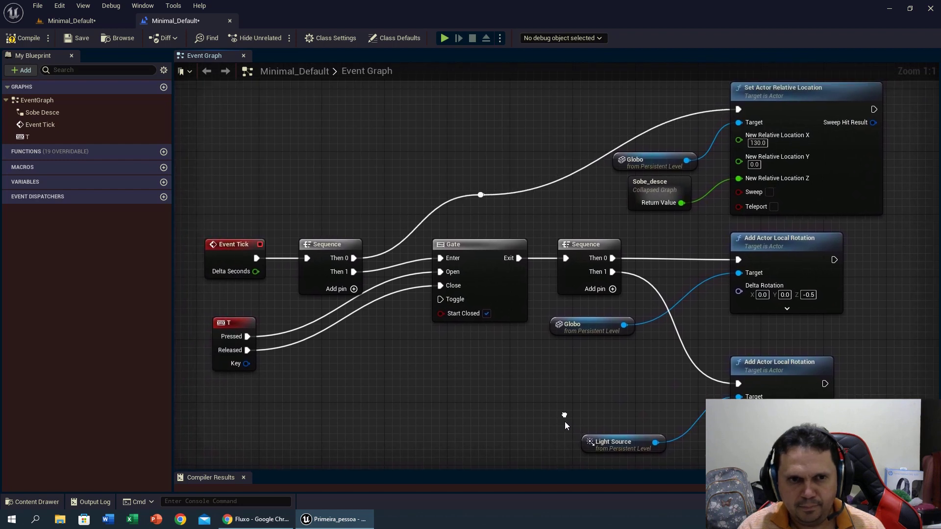